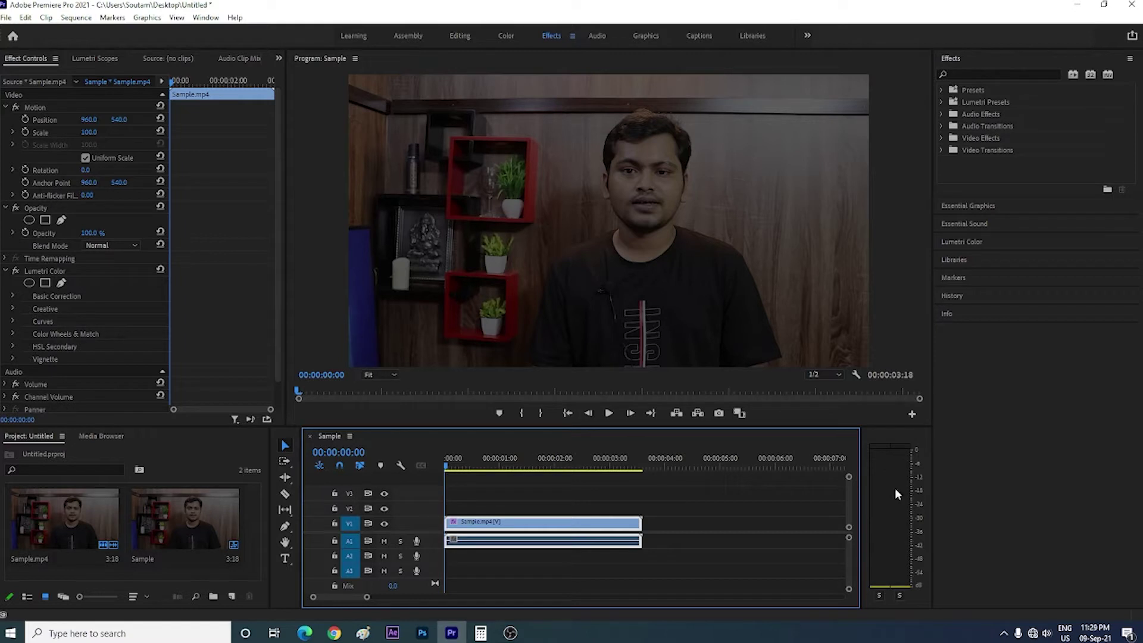
# Preview Sample.mp4, return the playhead to frame 0, and switch to the Color workspace.
pyautogui.click(609, 413)
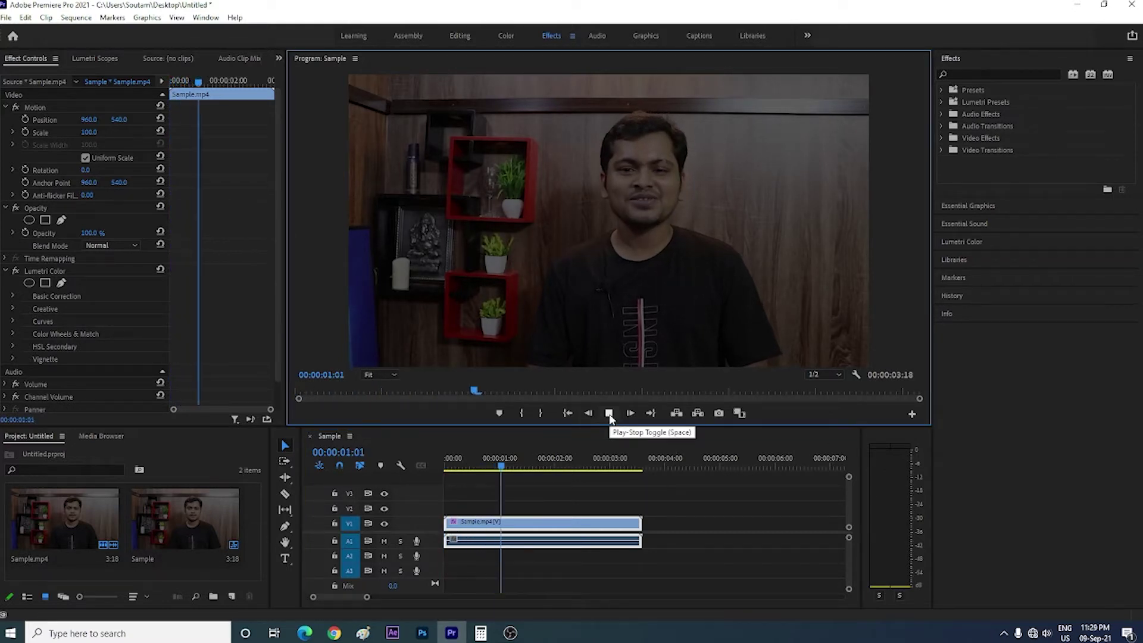
pyautogui.click(609, 413)
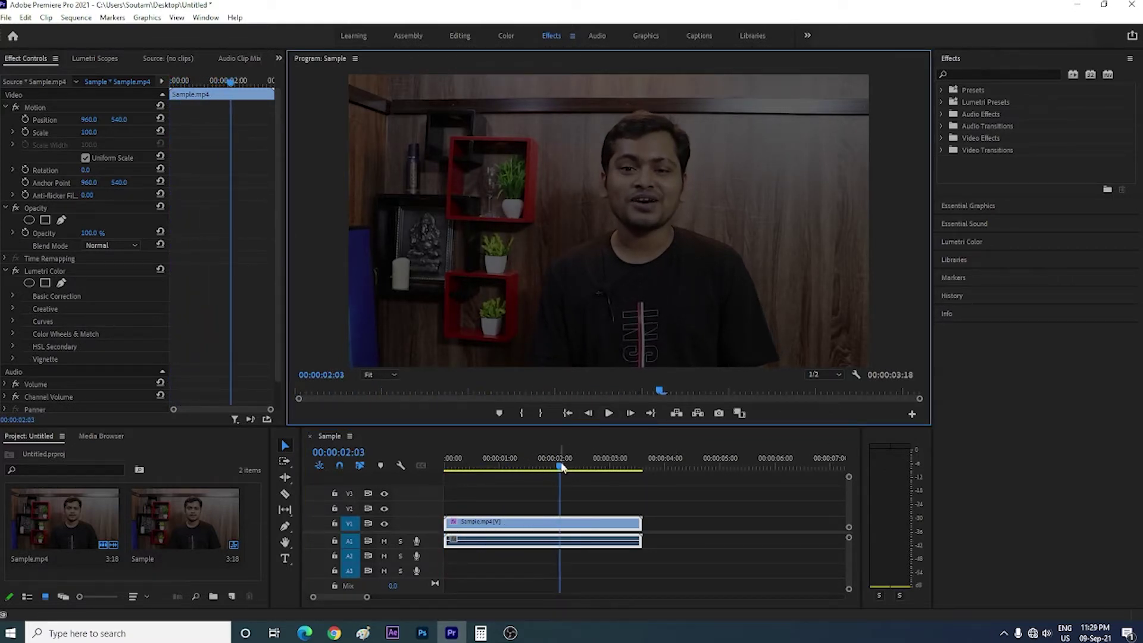
pyautogui.moveTo(562, 469); pyautogui.dragTo(442, 484)
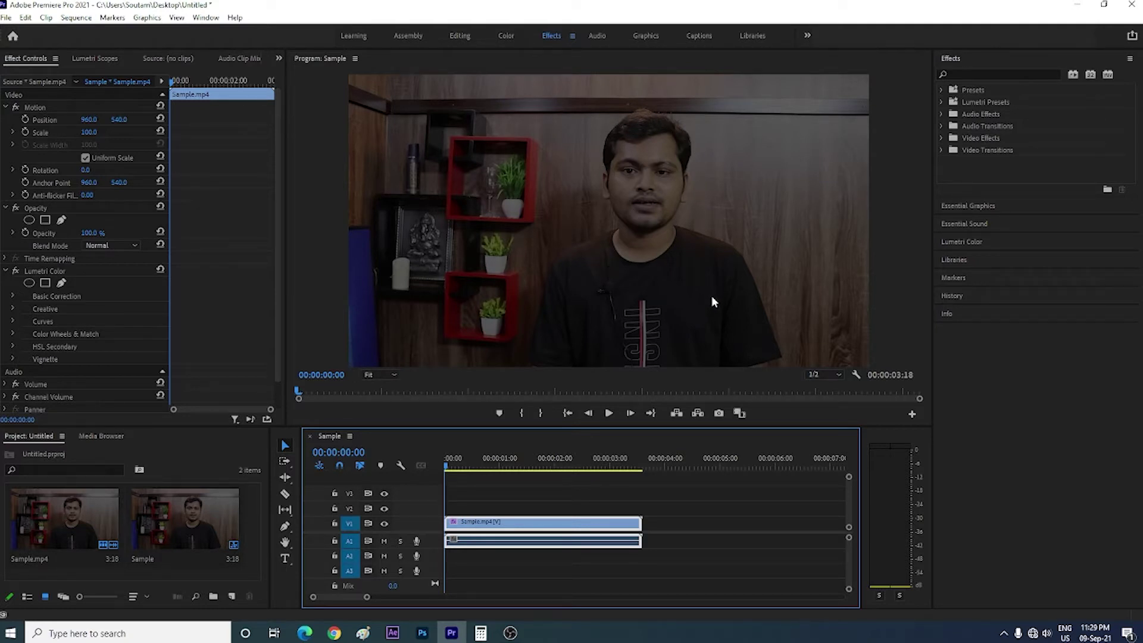
pyautogui.click(505, 34)
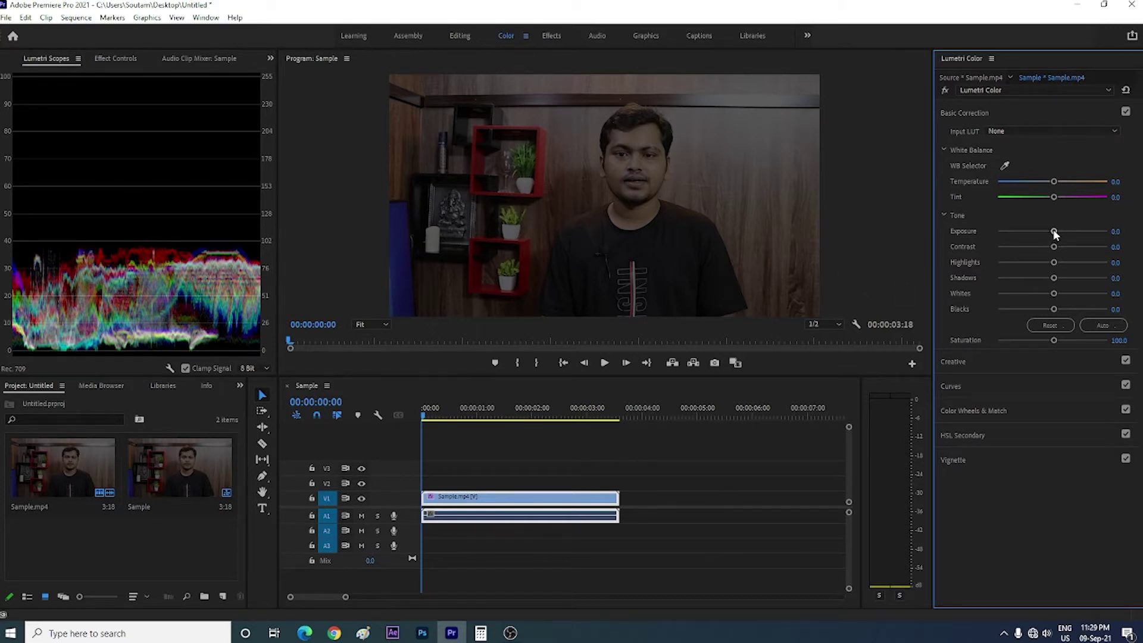
# Try Lumetri Exposure values between 0 and 3.2, then enter exactly 3.5.
pyautogui.moveTo(1055, 232)
pyautogui.mouseDown()
pyautogui.moveTo(1111, 244)
pyautogui.moveTo(1017, 251)
pyautogui.moveTo(1076, 253)
pyautogui.mouseUp()
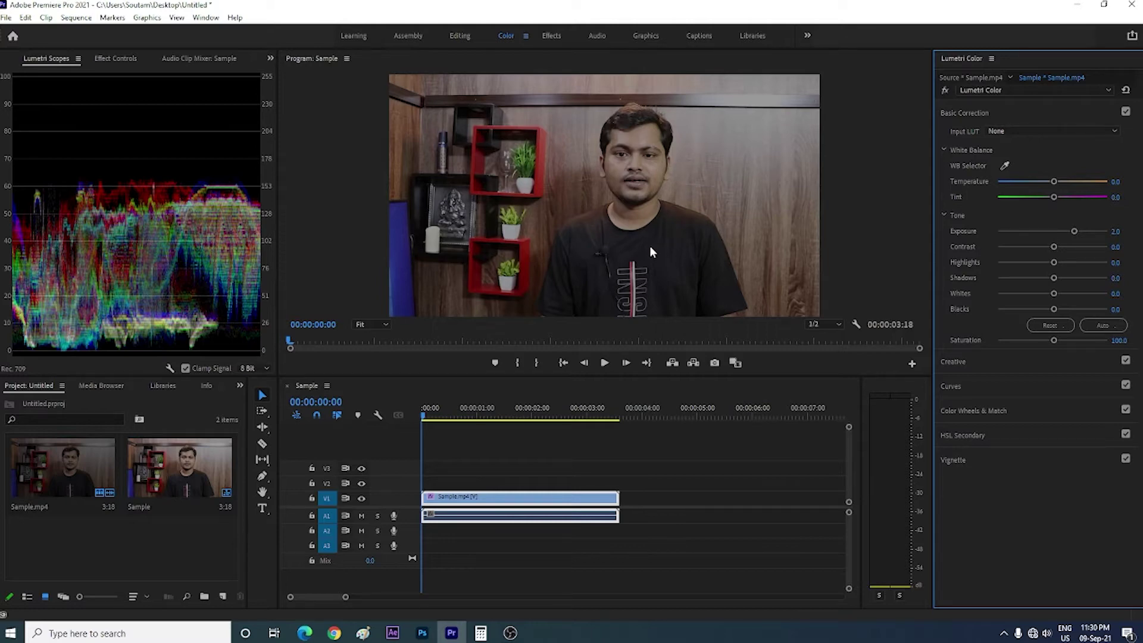
pyautogui.moveTo(1073, 231); pyautogui.dragTo(1084, 232)
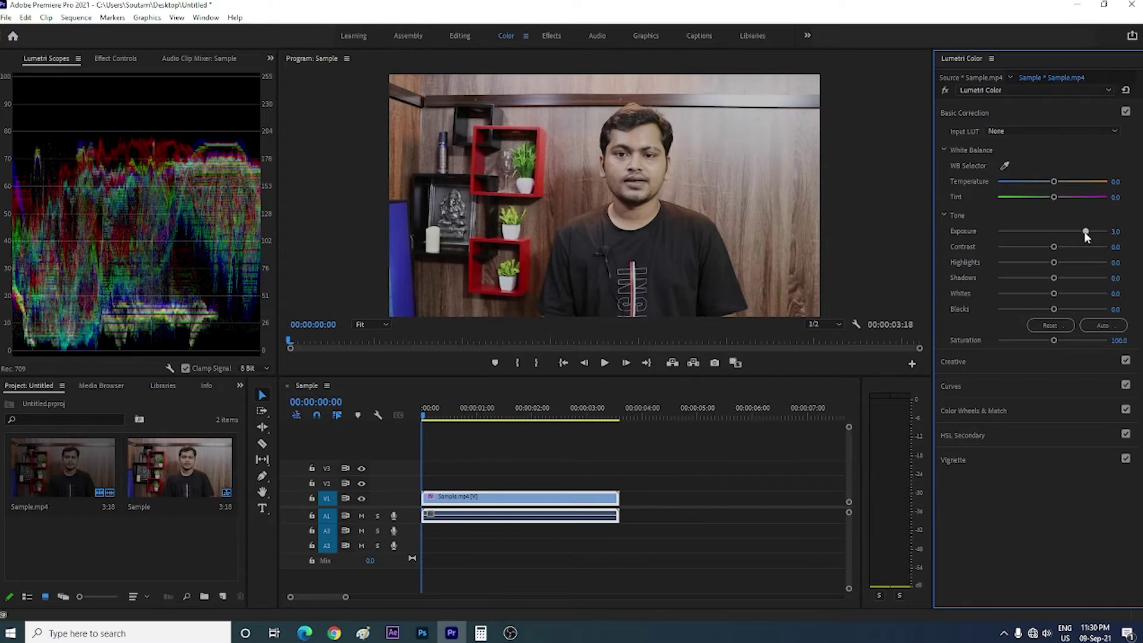
pyautogui.moveTo(1087, 235); pyautogui.dragTo(1089, 235)
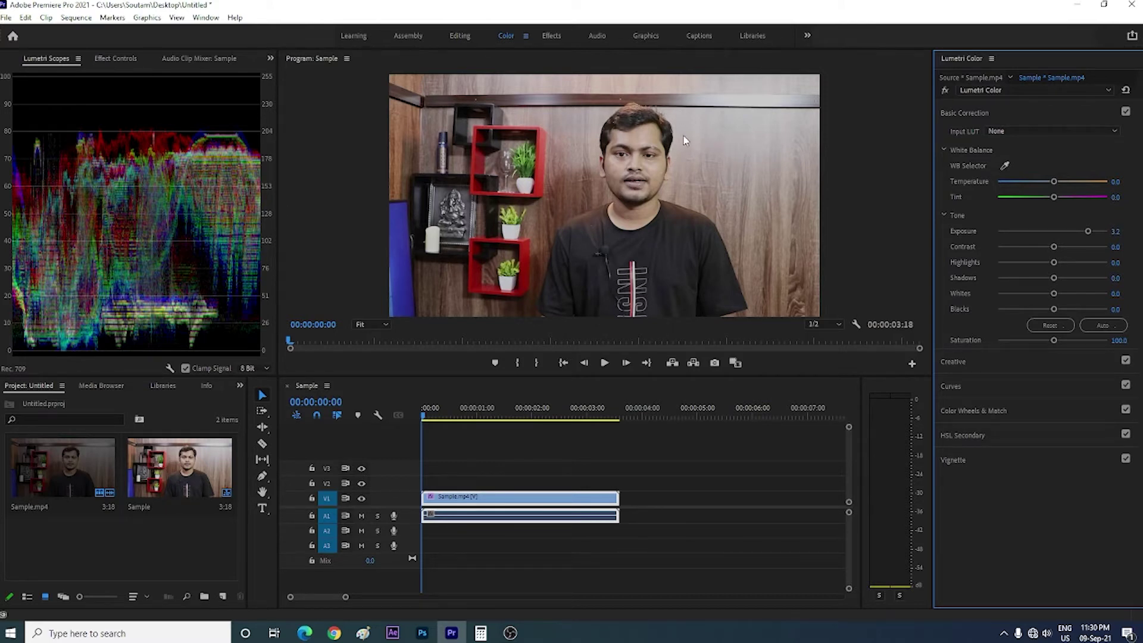
pyautogui.moveTo(1088, 231); pyautogui.dragTo(1080, 231)
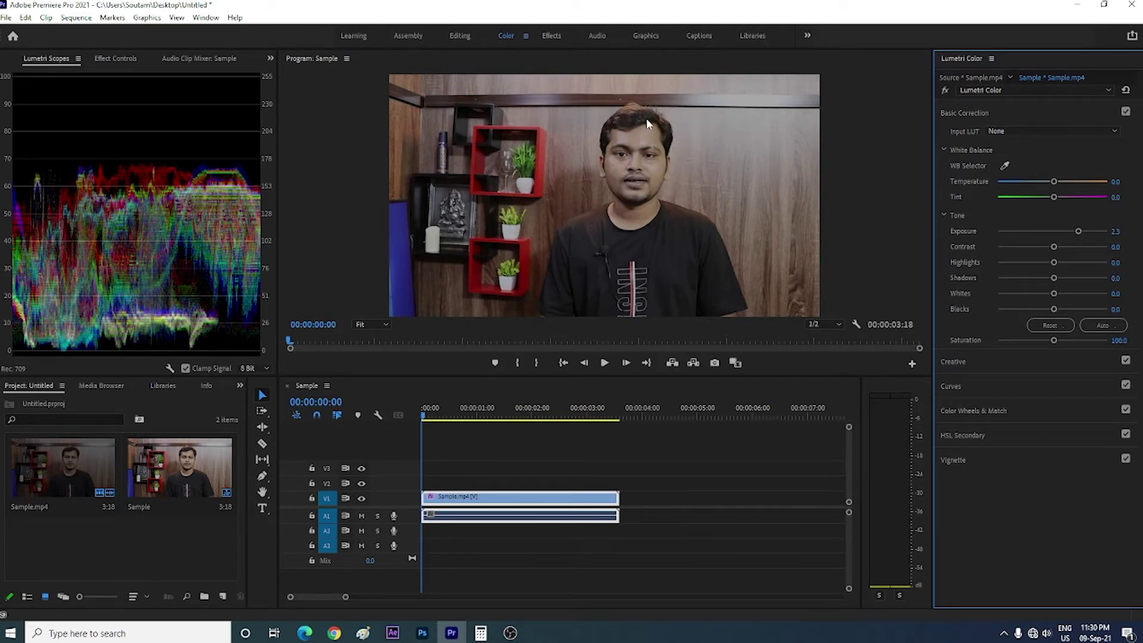
pyautogui.moveTo(1078, 232); pyautogui.dragTo(1052, 233)
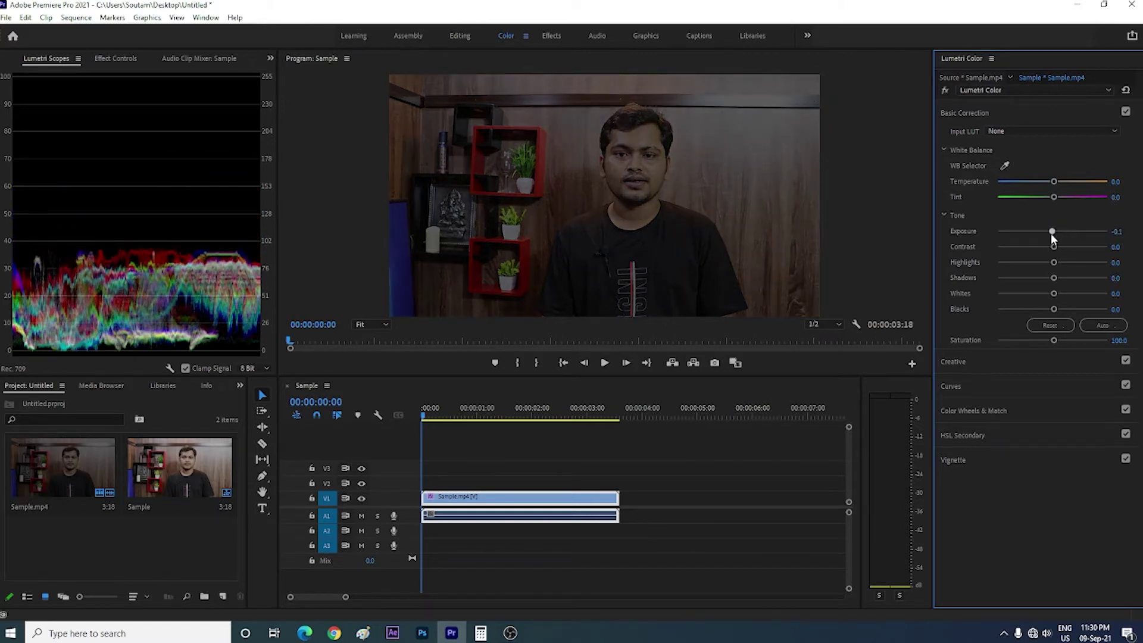
pyautogui.moveTo(1051, 233); pyautogui.dragTo(1066, 233)
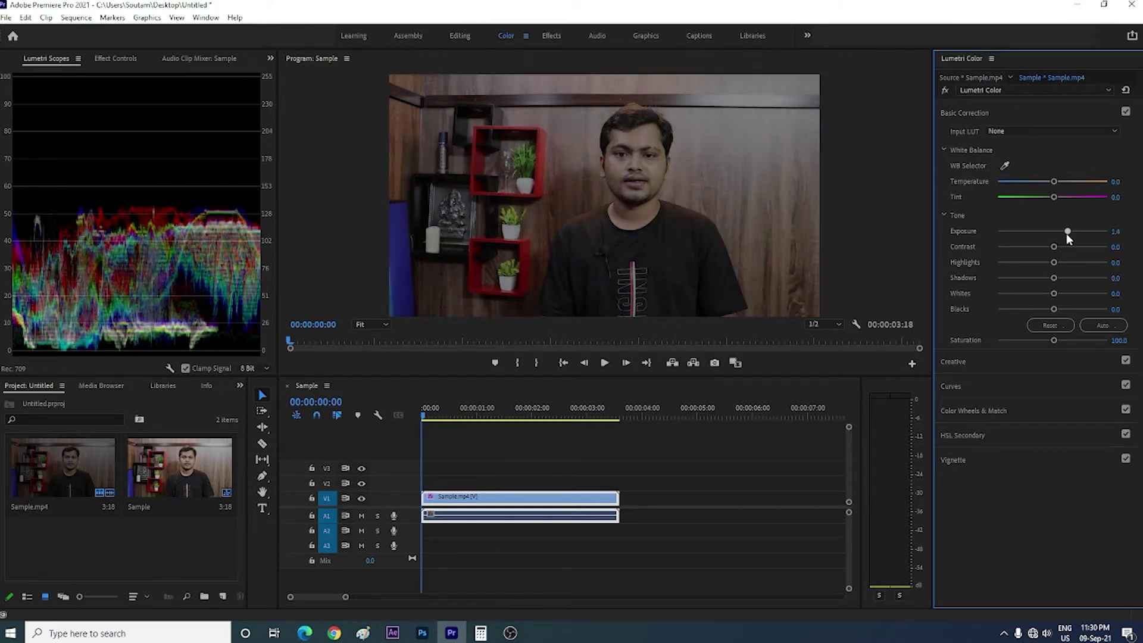
pyautogui.moveTo(1067, 233); pyautogui.dragTo(1087, 234)
pyautogui.click(1120, 231)
pyautogui.write('3.5')
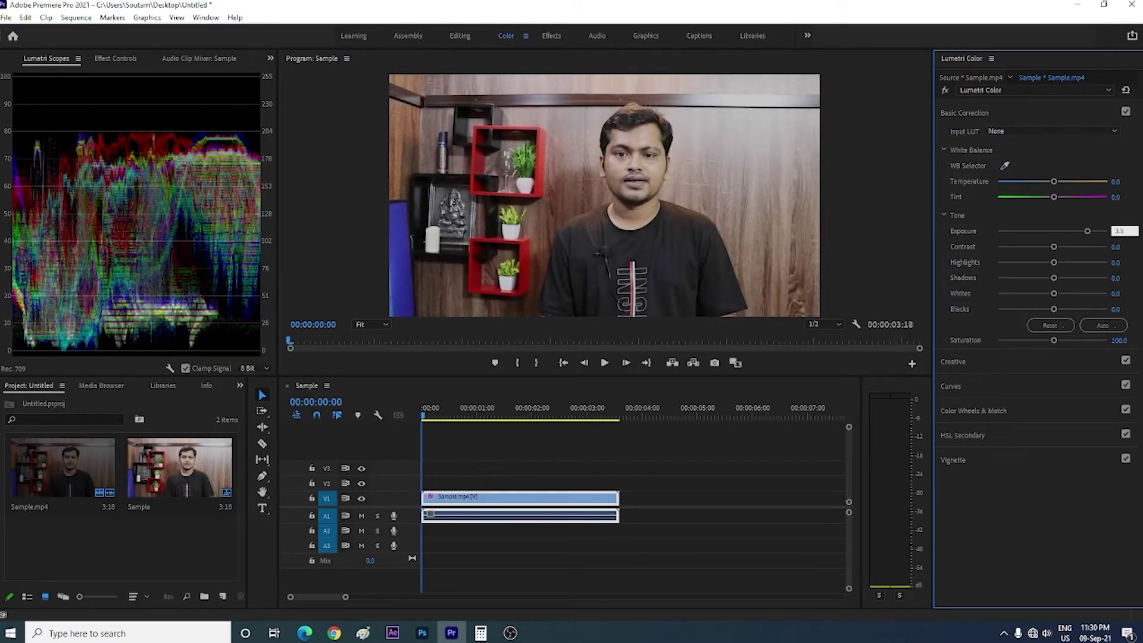
pyautogui.press('Return')
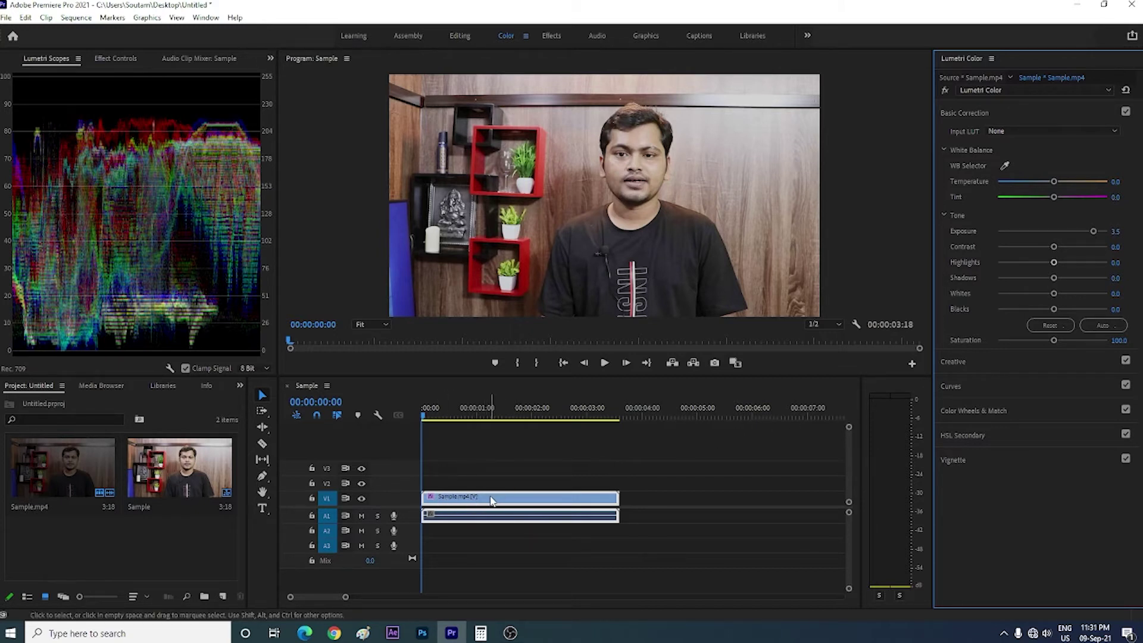
# Alt-drag copies of Sample.mp4 onto V2 and V3, hide V1 output, and select the V3 copy.
pyautogui.moveTo(492, 501)
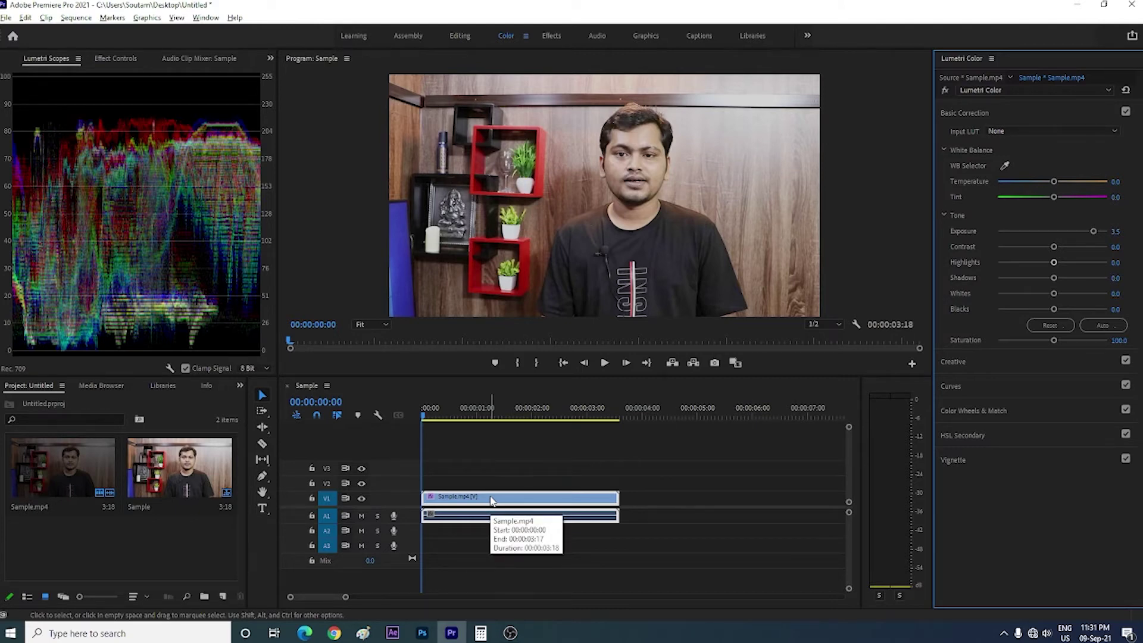
pyautogui.moveTo(492, 501); pyautogui.dragTo(494, 488)
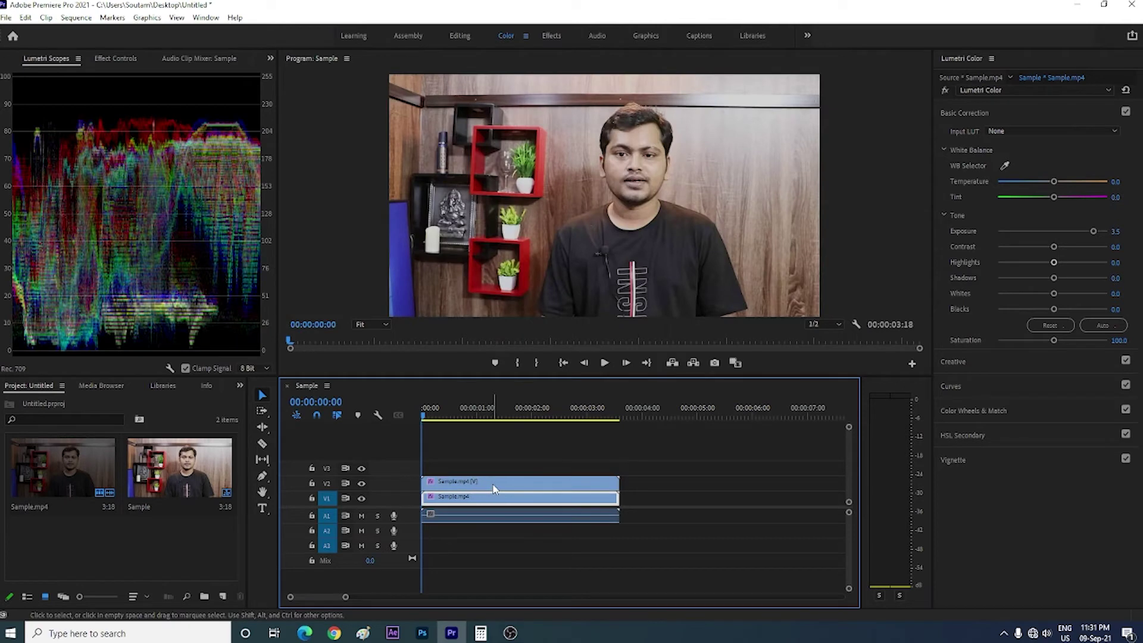
pyautogui.click(493, 487)
pyautogui.moveTo(494, 487); pyautogui.dragTo(508, 472)
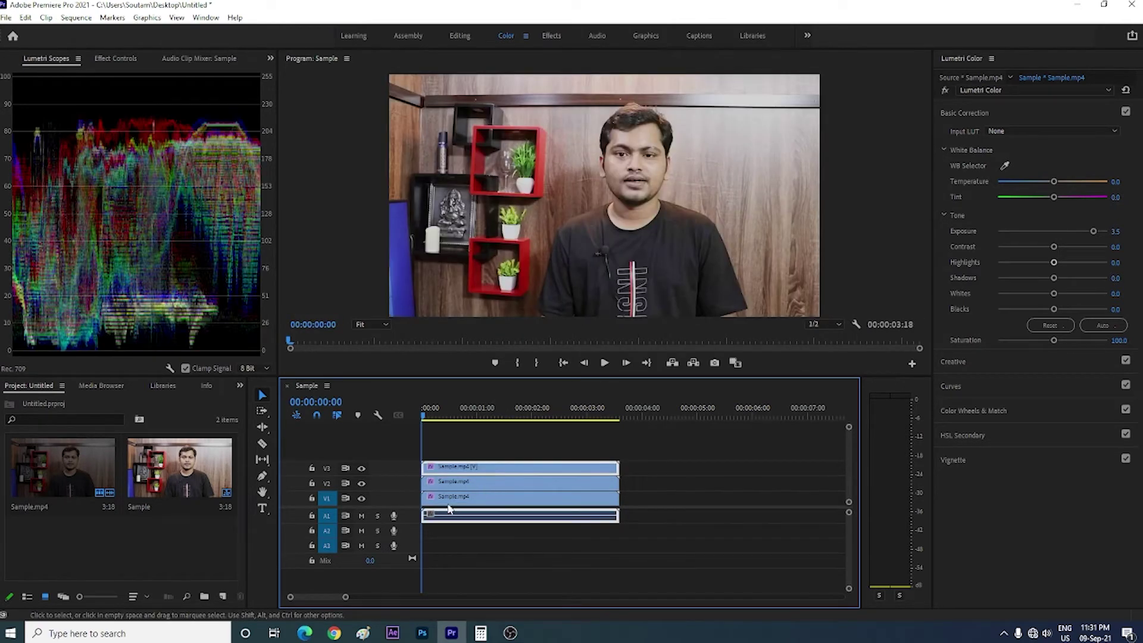
pyautogui.click(430, 498)
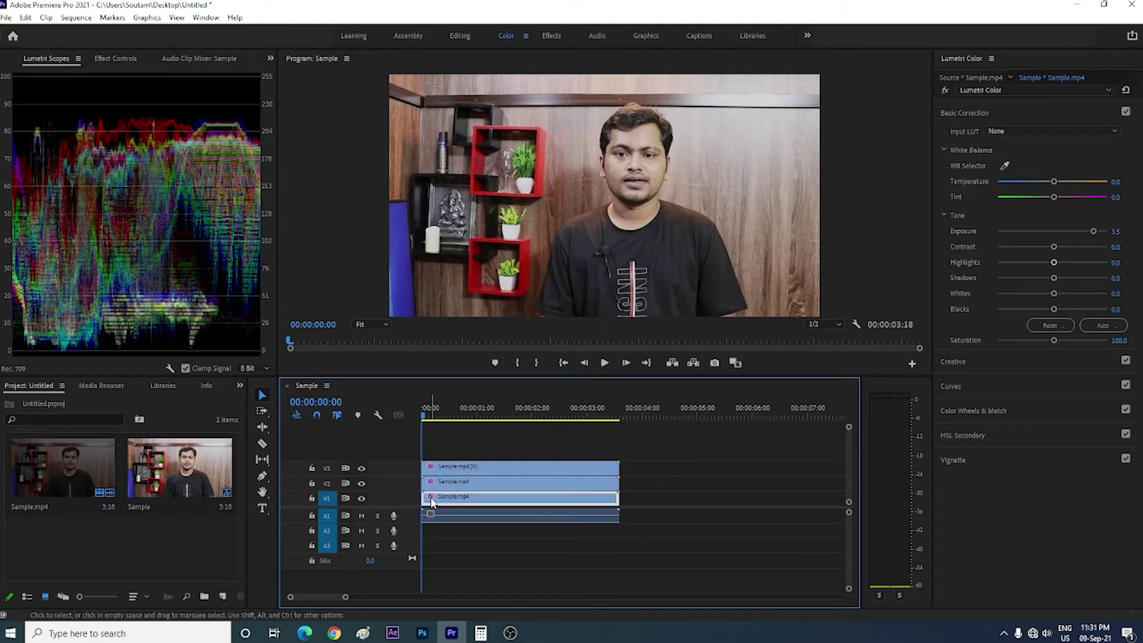
pyautogui.click(362, 499)
pyautogui.click(471, 469)
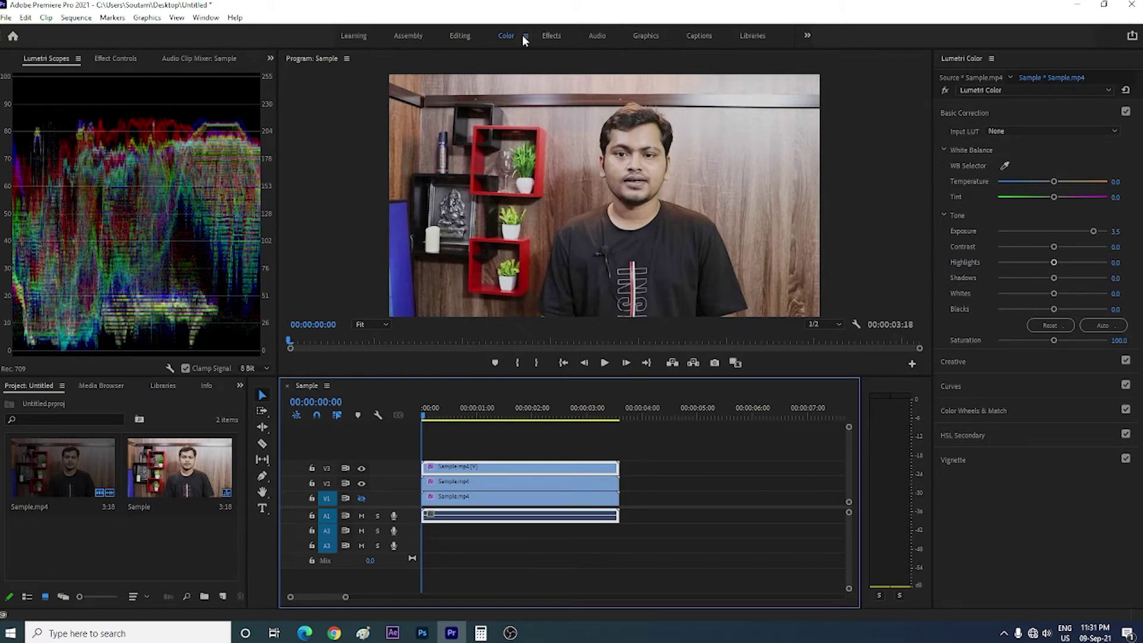
# In the Effects workspace, add an ellipse opacity mask to the V3 copy and fit it over the face and chin.
pyautogui.click(552, 37)
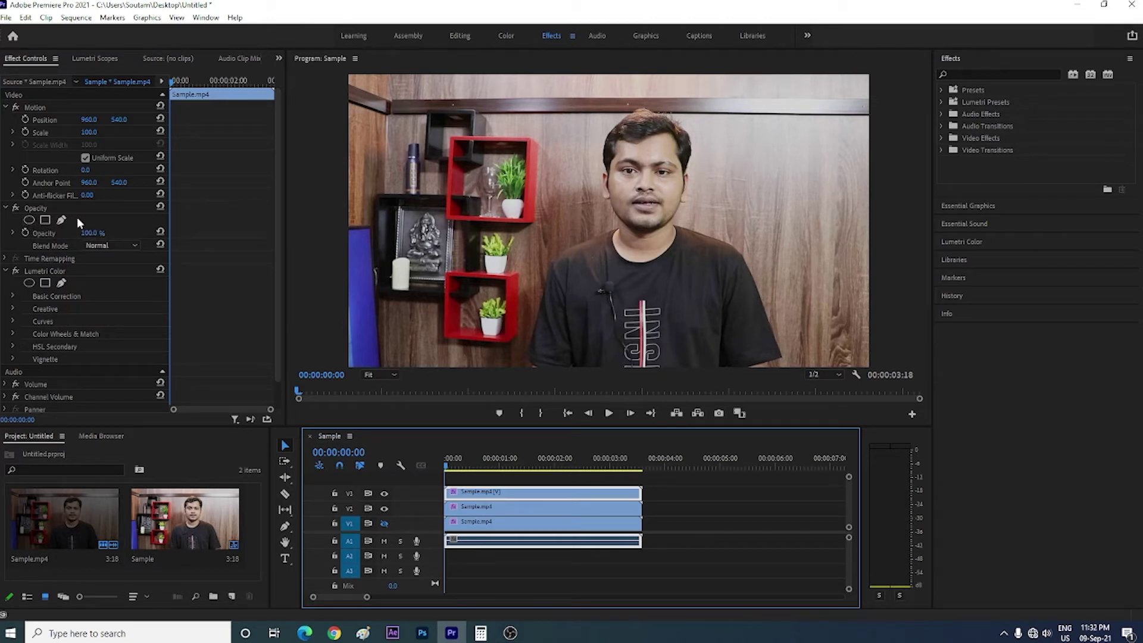
pyautogui.click(28, 220)
pyautogui.moveTo(595, 224); pyautogui.dragTo(646, 184)
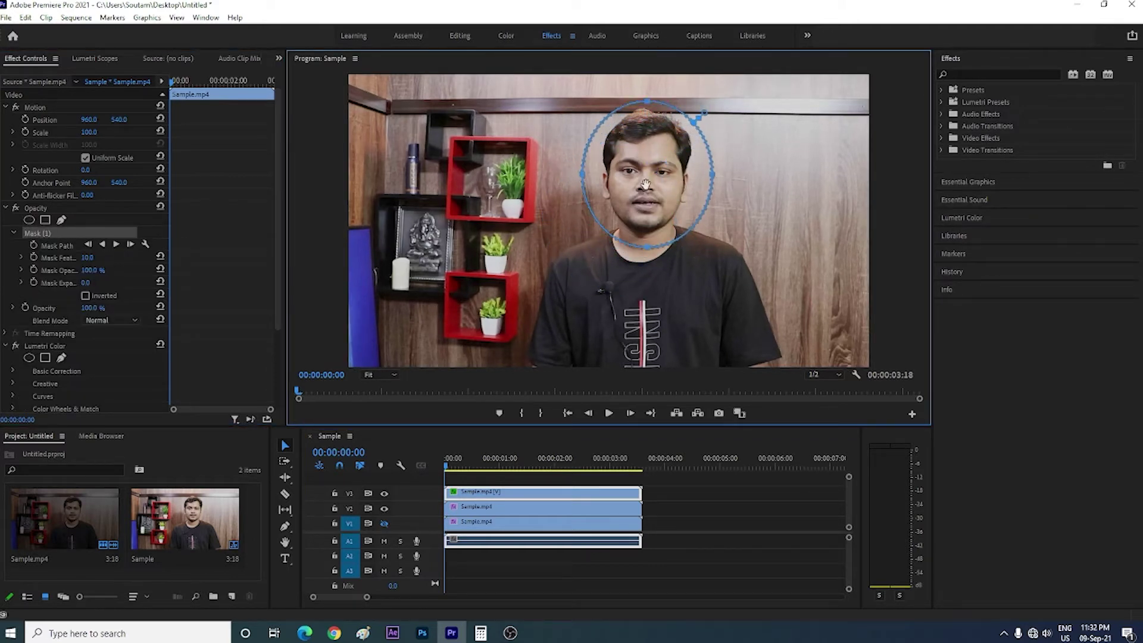
pyautogui.moveTo(647, 246); pyautogui.dragTo(646, 272)
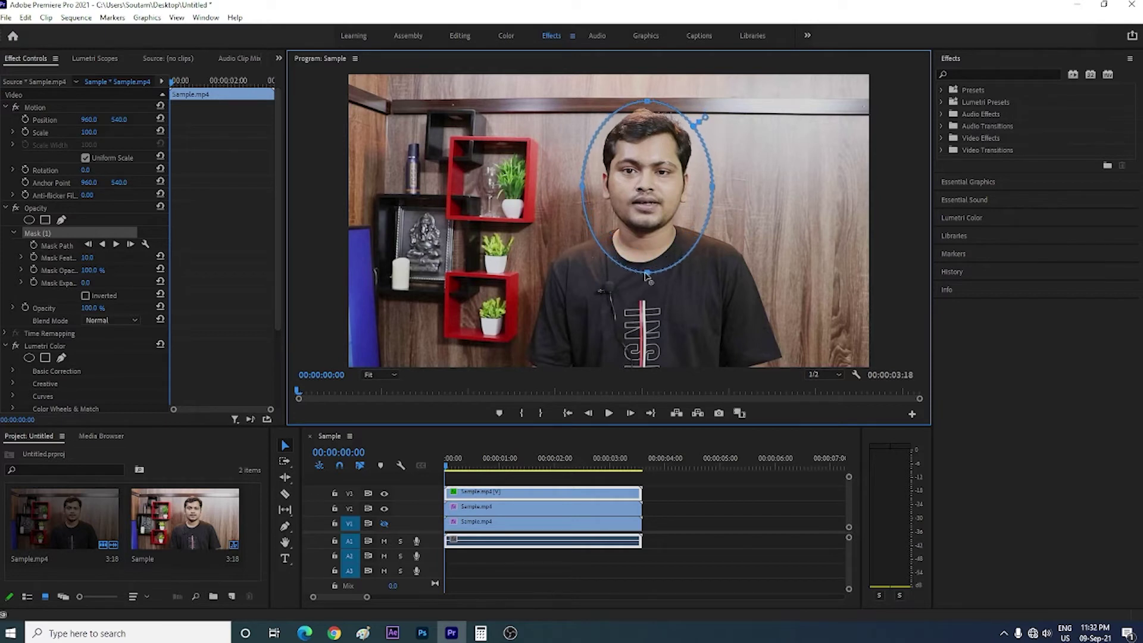
pyautogui.moveTo(583, 186); pyautogui.dragTo(577, 189)
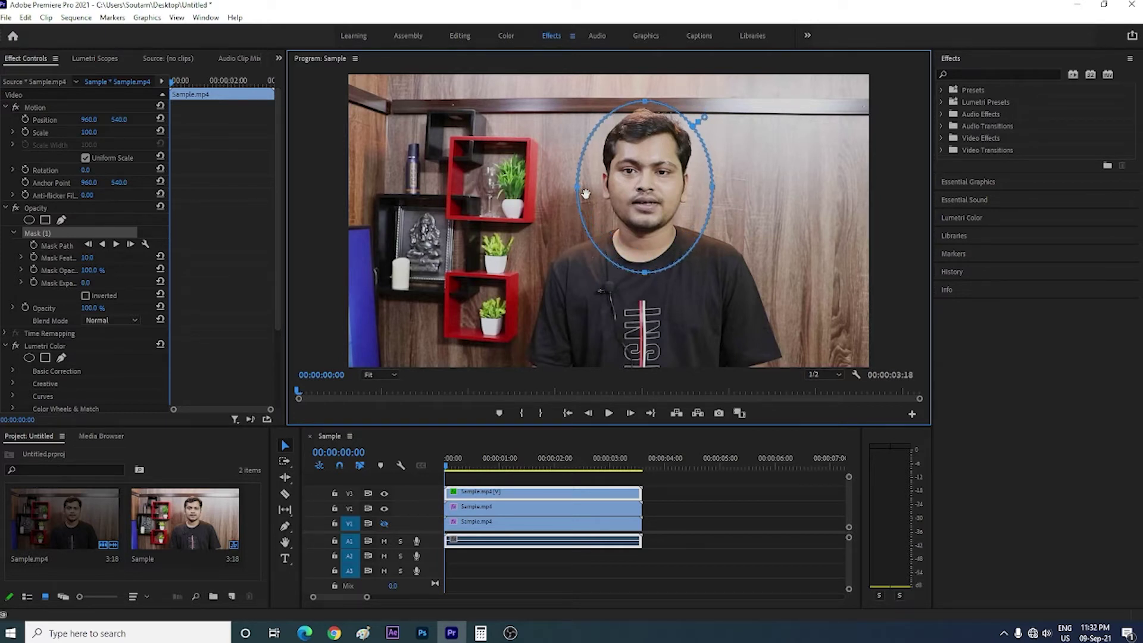
pyautogui.click(447, 468)
pyautogui.moveTo(446, 467); pyautogui.dragTo(447, 468)
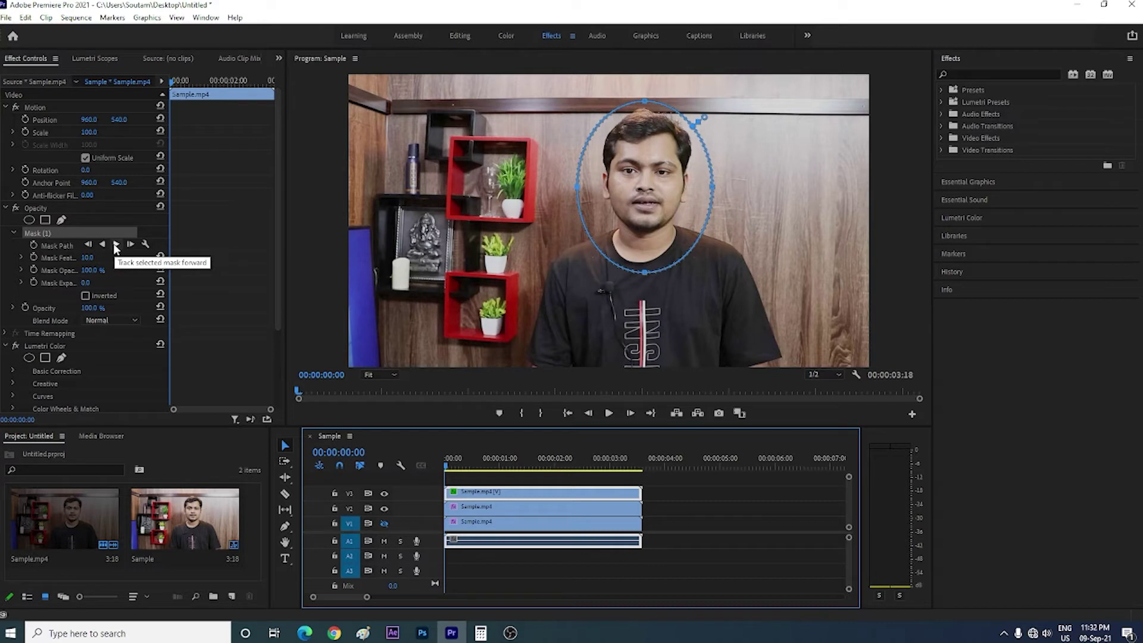
# Track Mask (1) forward through the clip and scrub back to verify it follows the face.
pyautogui.click(116, 244)
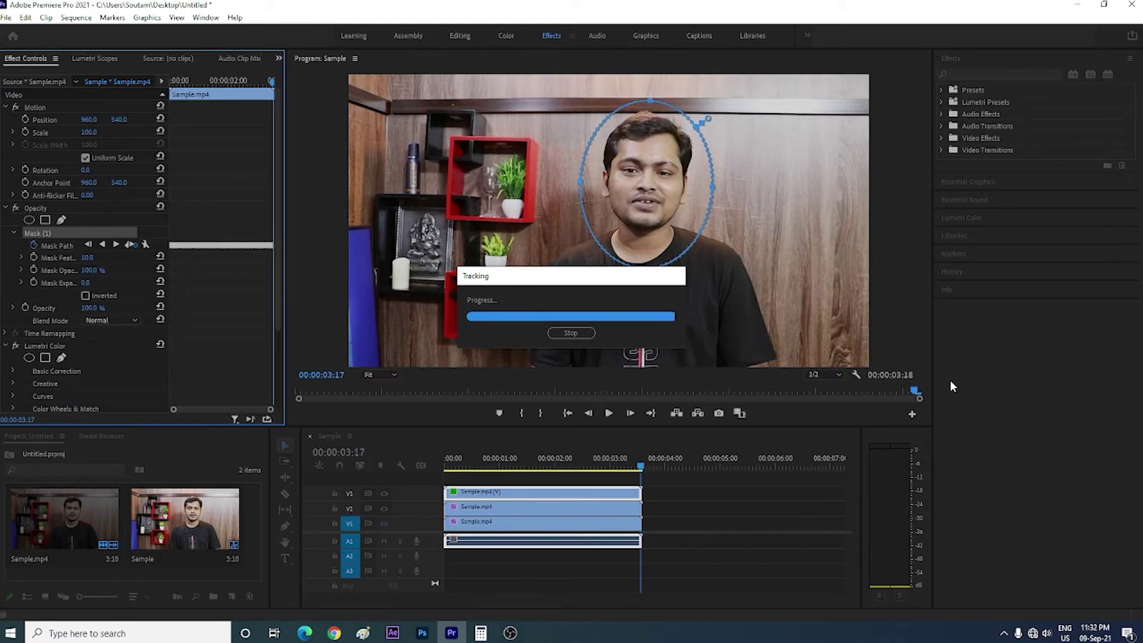
pyautogui.click(631, 468)
pyautogui.moveTo(629, 466); pyautogui.dragTo(438, 466)
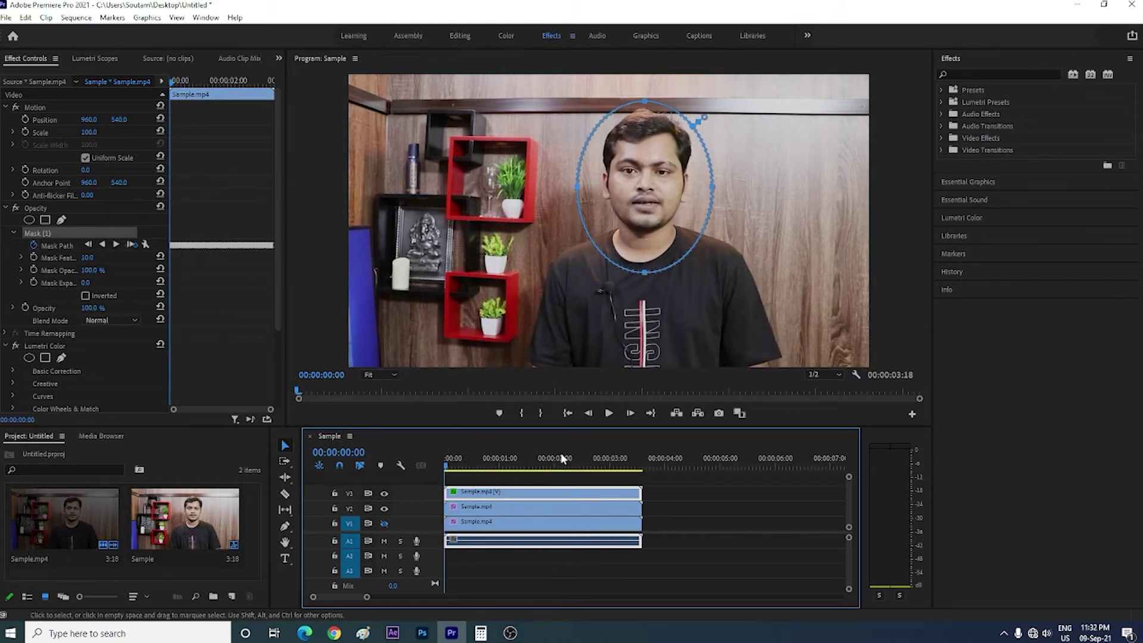
# Hide track V2 to view the masked face alone, then show V2 again.
pyautogui.click(384, 508)
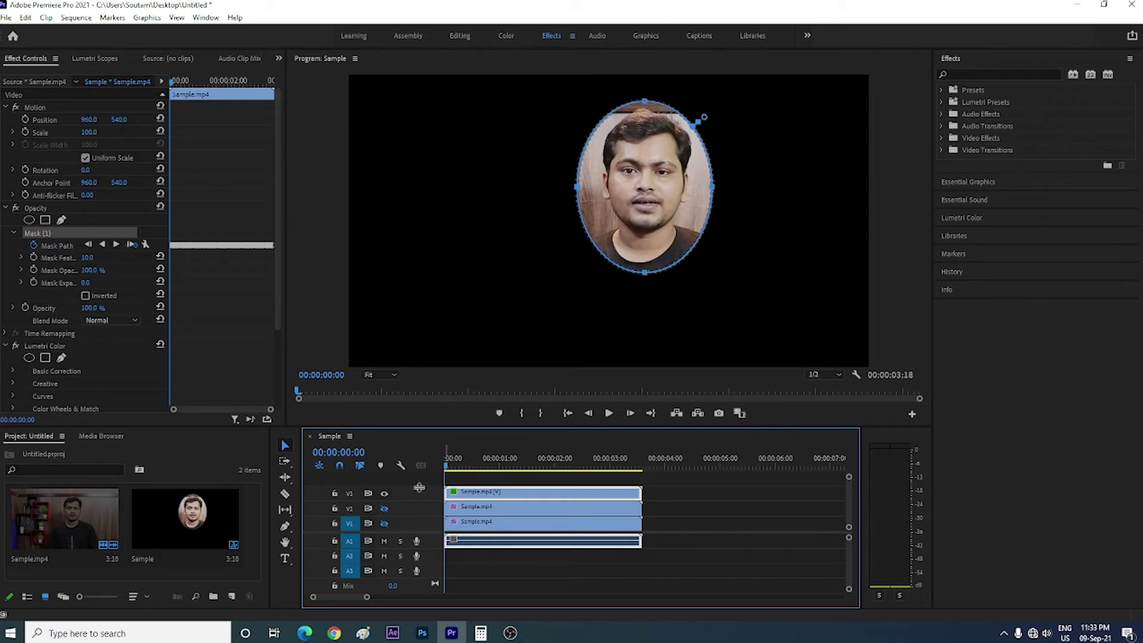
pyautogui.click(385, 509)
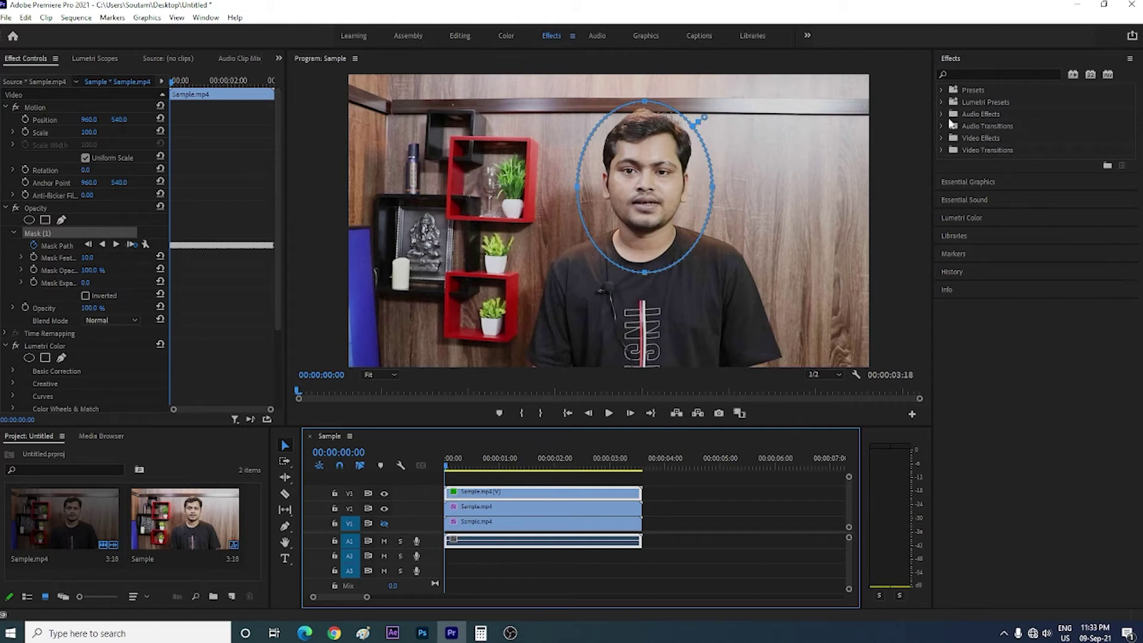
pyautogui.click(506, 35)
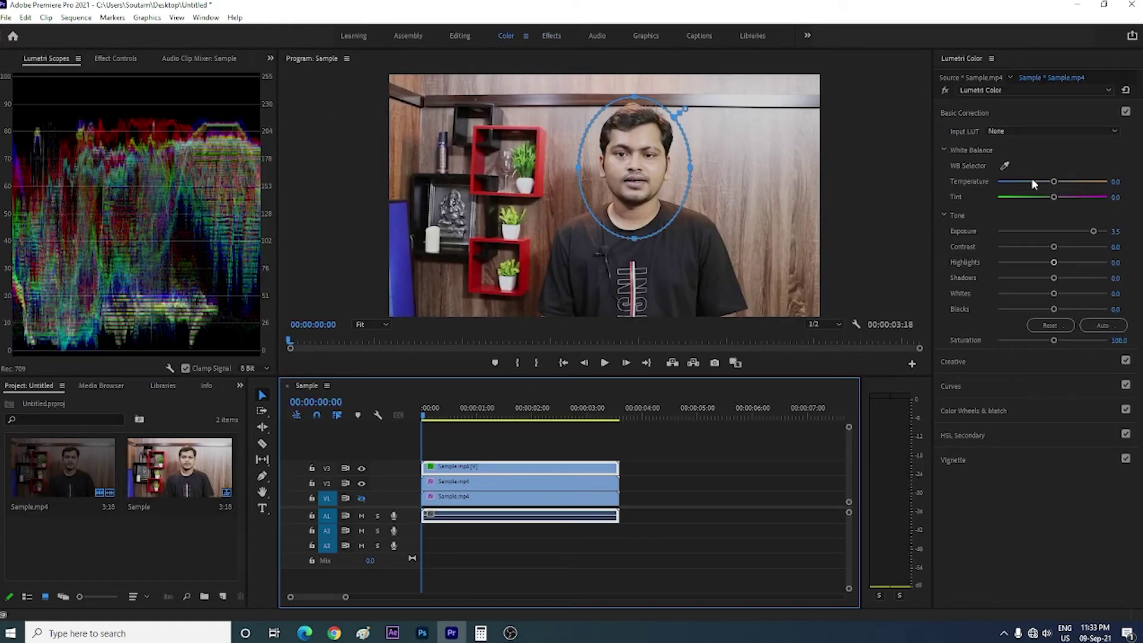
# Nudge the face layer's exposure to 3.8 and set contrast 40.0, whites 5.4, blacks -2.2.
pyautogui.moveTo(1093, 231); pyautogui.dragTo(1094, 232)
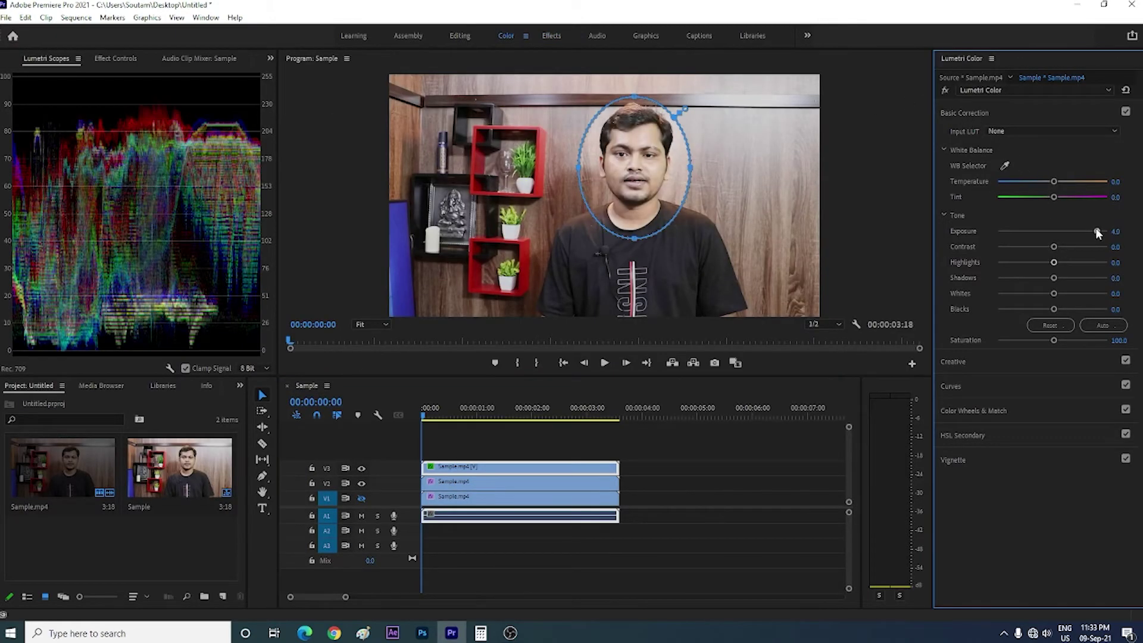
pyautogui.moveTo(1094, 233); pyautogui.dragTo(1096, 232)
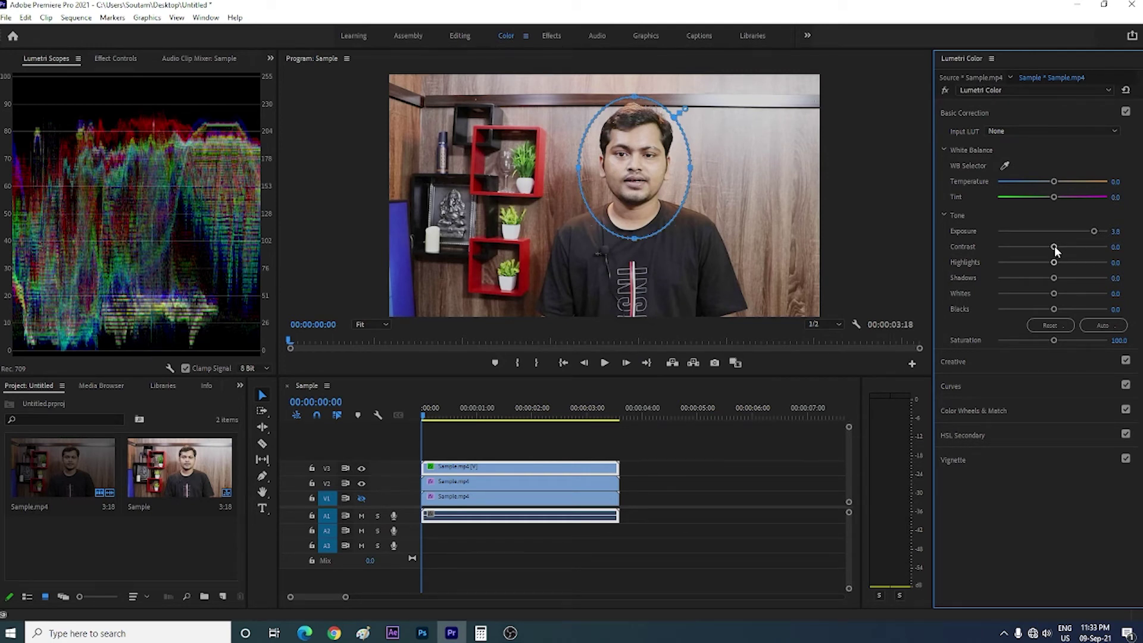
pyautogui.moveTo(1055, 251); pyautogui.dragTo(1083, 260)
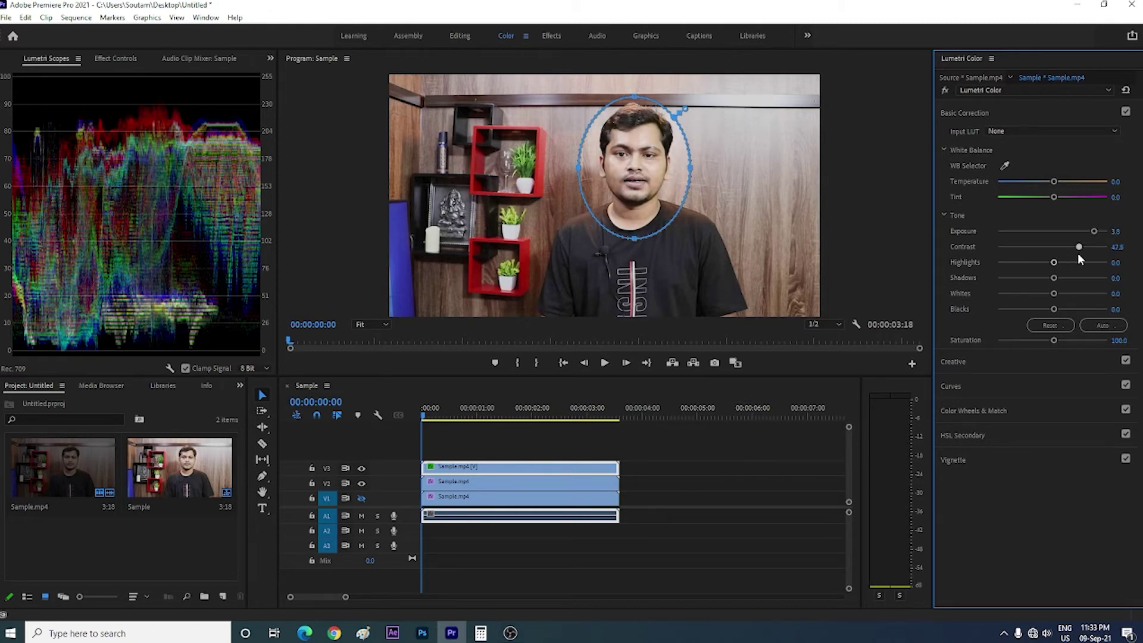
pyautogui.moveTo(1083, 259); pyautogui.dragTo(1078, 259)
pyautogui.click(1115, 248)
pyautogui.write('40')
pyautogui.press('Tab')
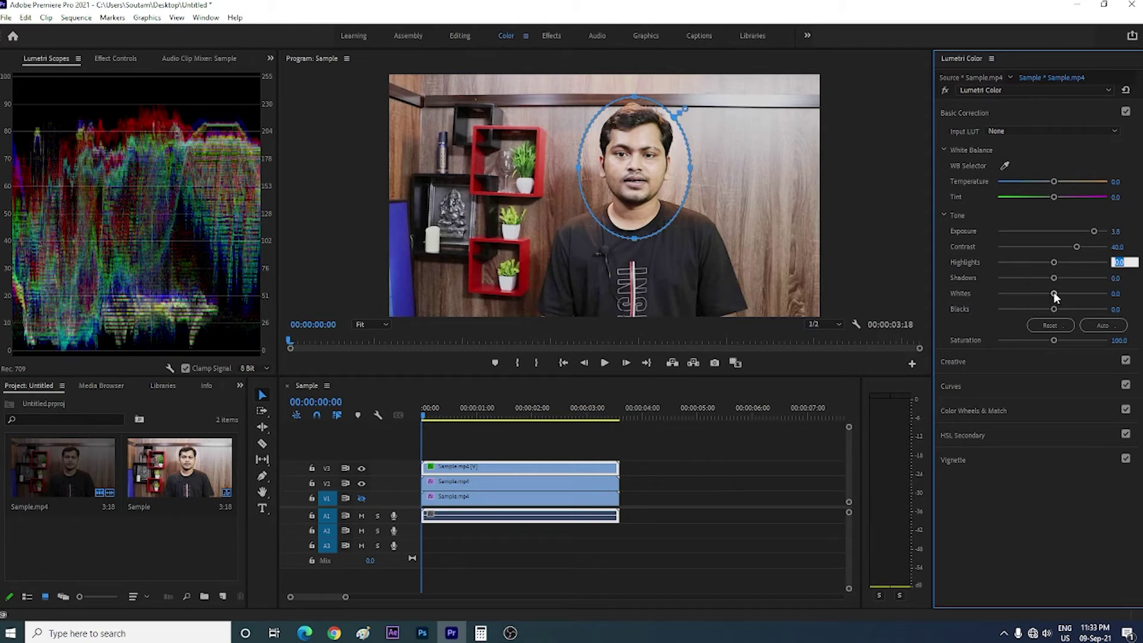
pyautogui.moveTo(1054, 293); pyautogui.dragTo(1055, 293)
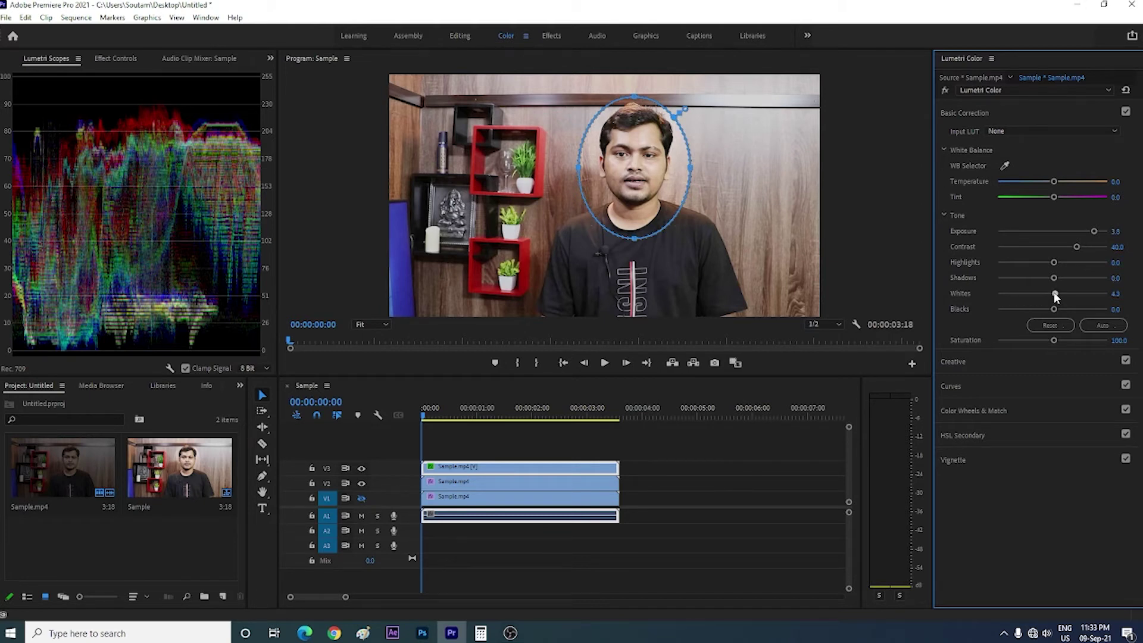
pyautogui.moveTo(1055, 296); pyautogui.dragTo(1054, 298)
pyautogui.moveTo(1054, 309); pyautogui.dragTo(1053, 310)
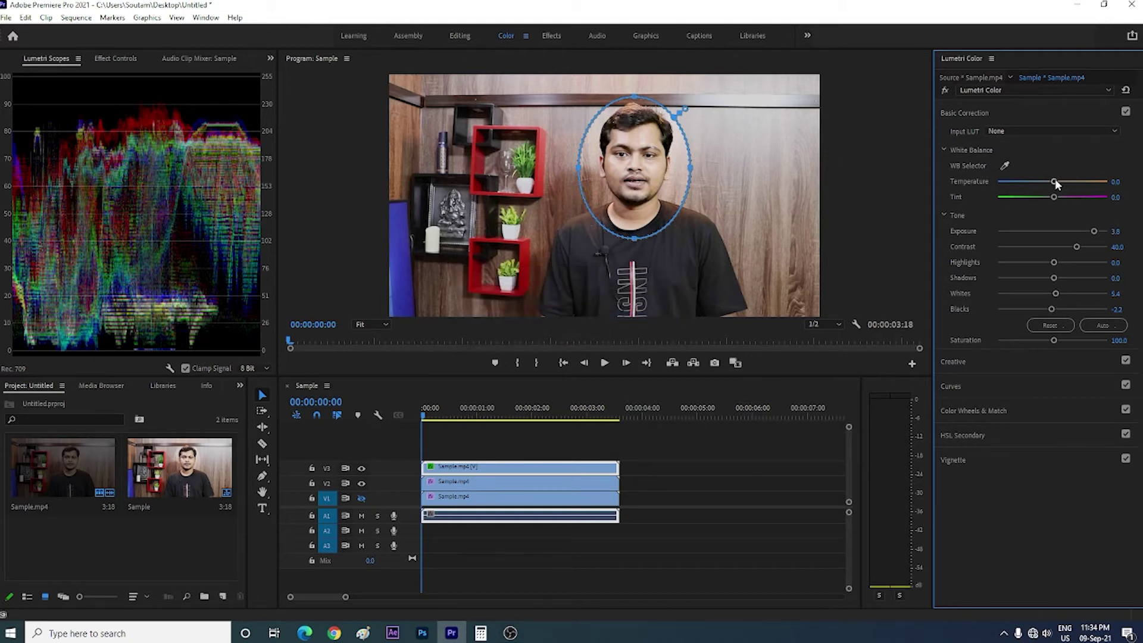
# Warm the face layer's temperature to exactly 3.0.
pyautogui.moveTo(1056, 181); pyautogui.dragTo(1058, 181)
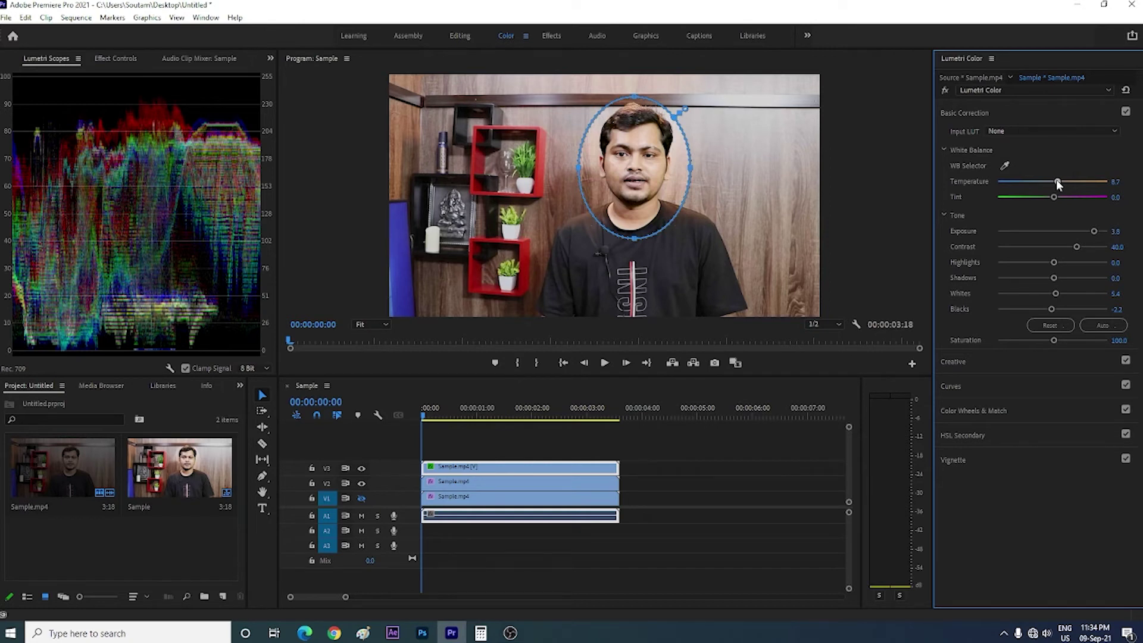
pyautogui.moveTo(1057, 180); pyautogui.dragTo(1054, 182)
pyautogui.click(1114, 181)
pyautogui.write('4')
pyautogui.doubleClick(1123, 181)
pyautogui.write('3')
pyautogui.click(1078, 150)
pyautogui.click(505, 489)
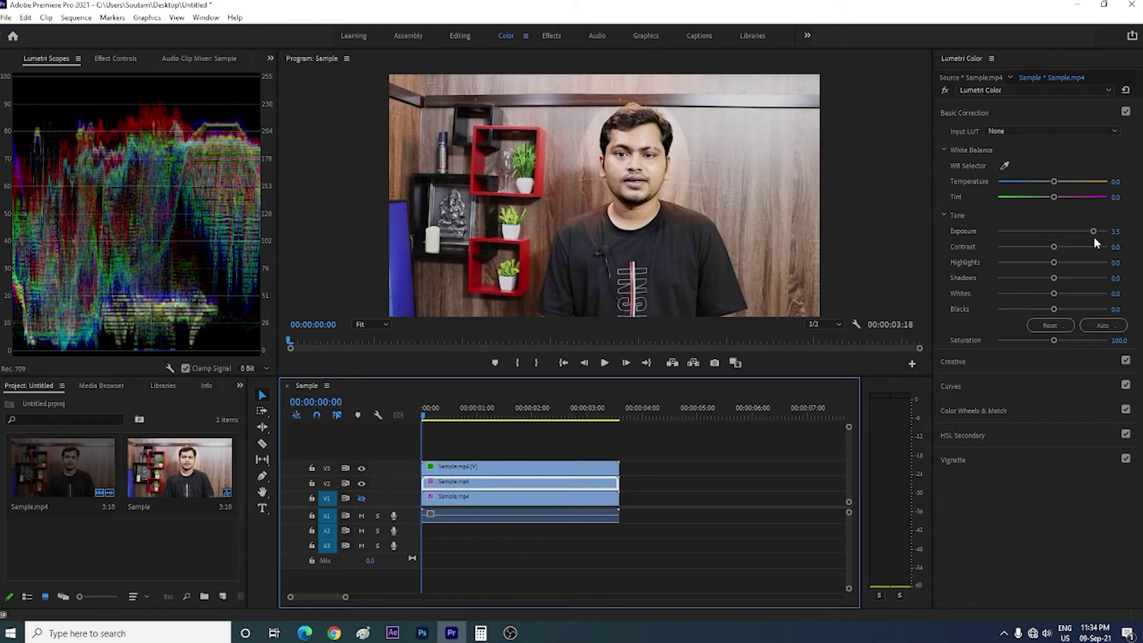
# Drop the V2 clip's exposure to 0.0, boost contrast to 67.4, then lift exposure to 0.9.
pyautogui.moveTo(1093, 232); pyautogui.dragTo(1053, 240)
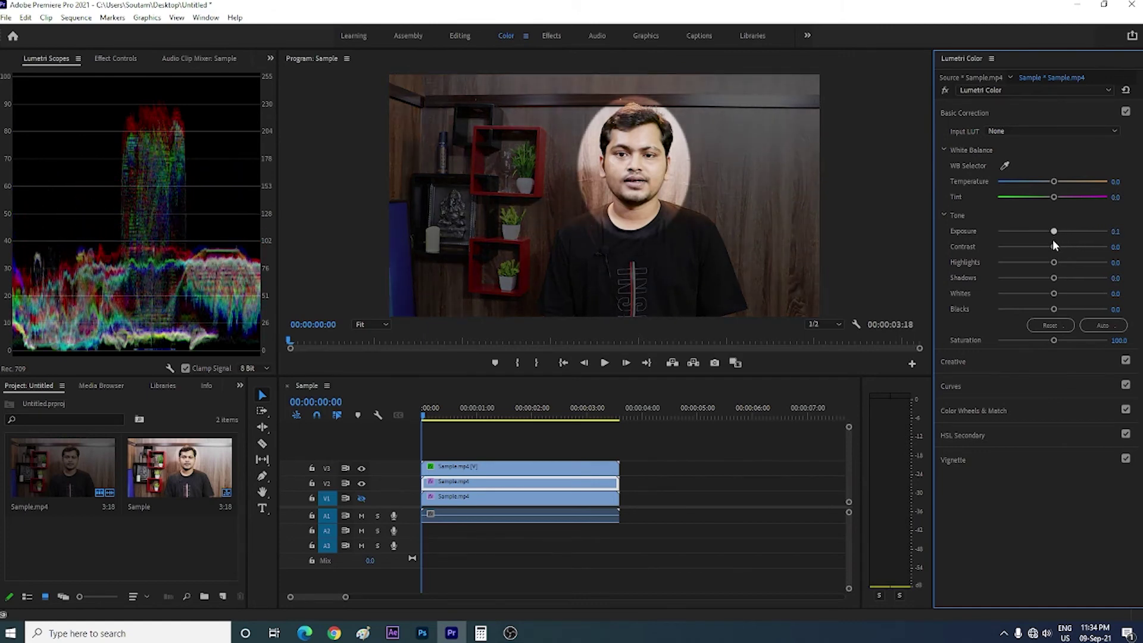
pyautogui.click(1117, 231)
pyautogui.write('0')
pyautogui.press('Return')
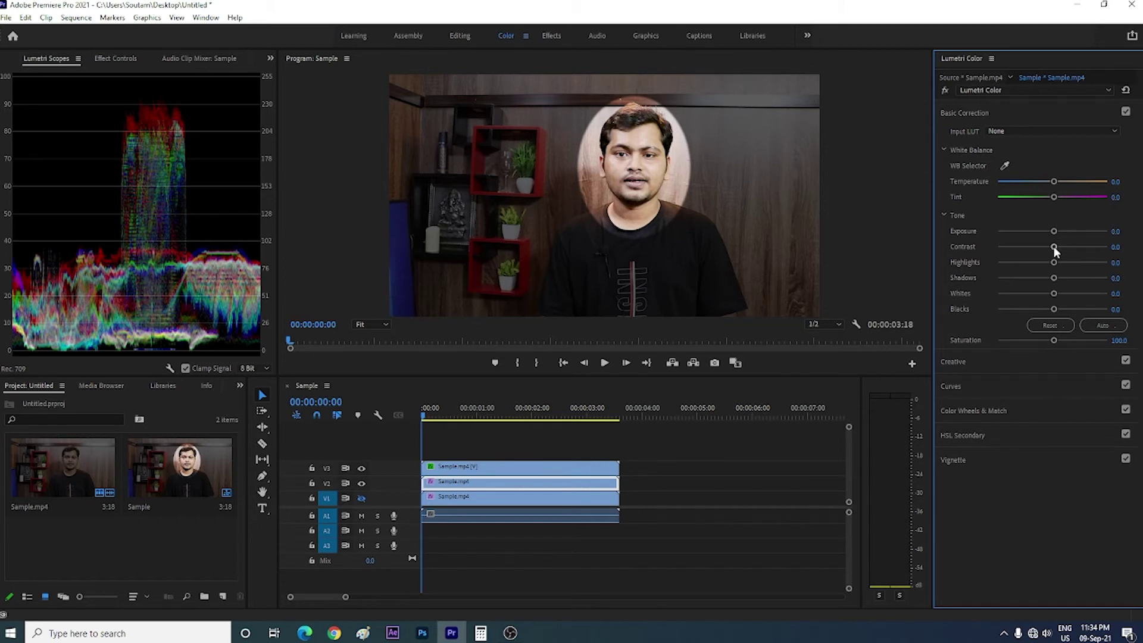
pyautogui.moveTo(1055, 246); pyautogui.dragTo(1090, 252)
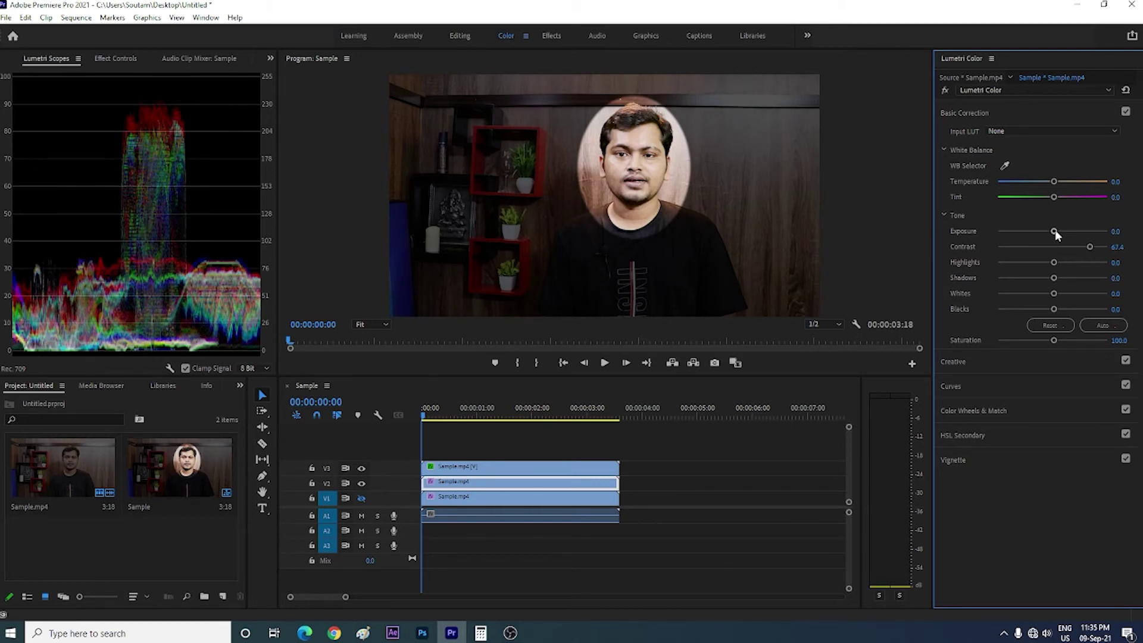
pyautogui.moveTo(1055, 231); pyautogui.dragTo(1061, 236)
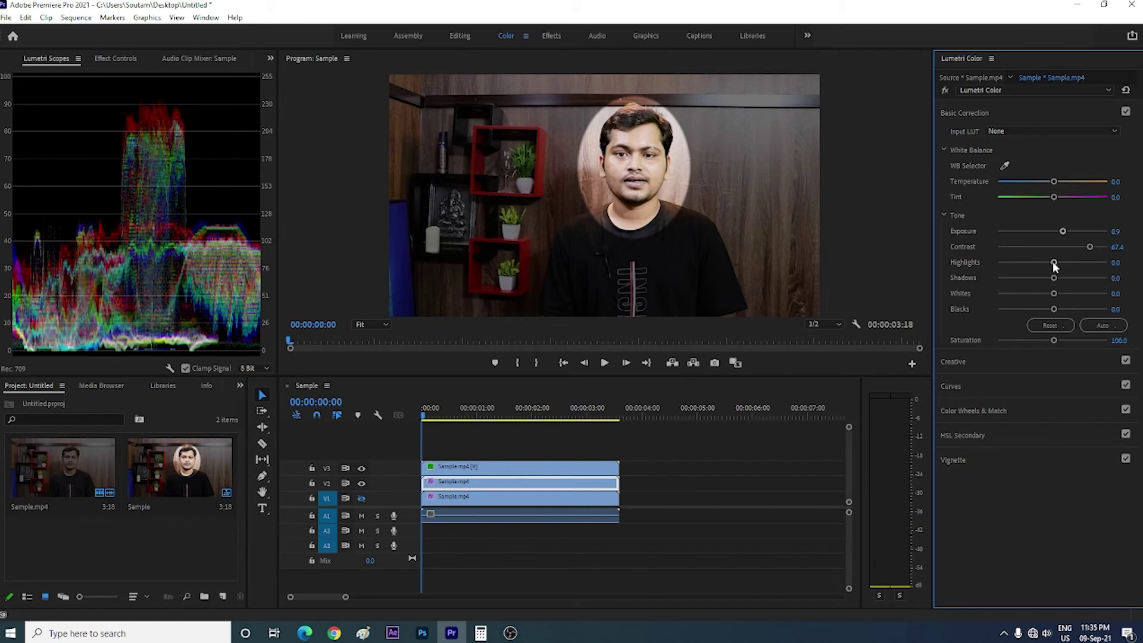
# Reset V2 highlights to 0.0 and set whites to 37.0 and blacks to -7.6.
pyautogui.moveTo(1056, 266); pyautogui.dragTo(1065, 266)
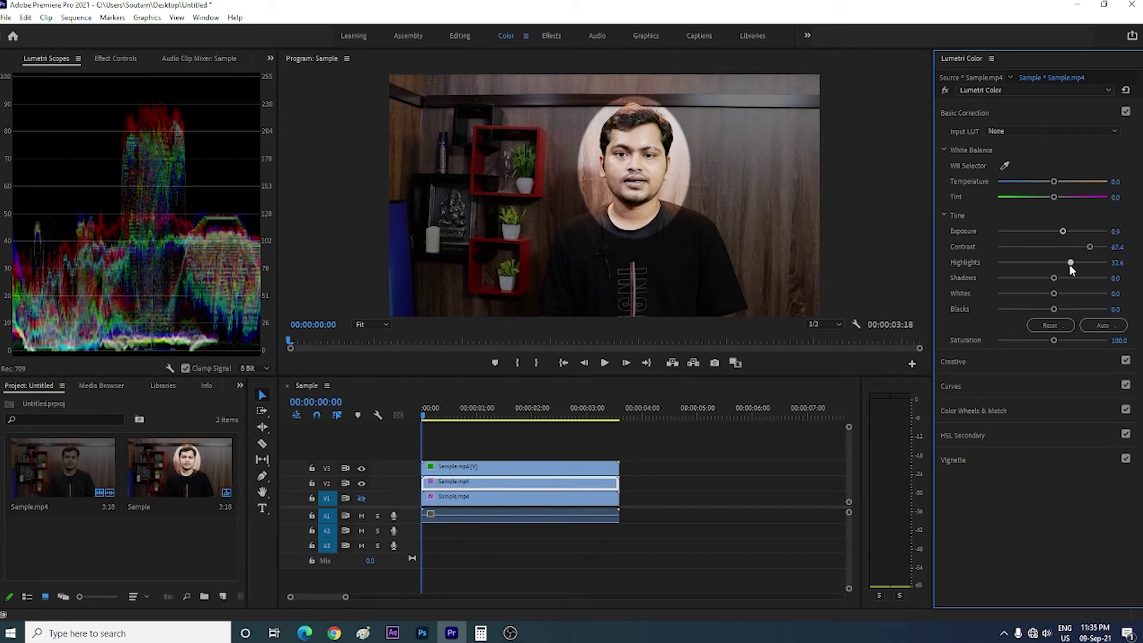
pyautogui.doubleClick(1063, 263)
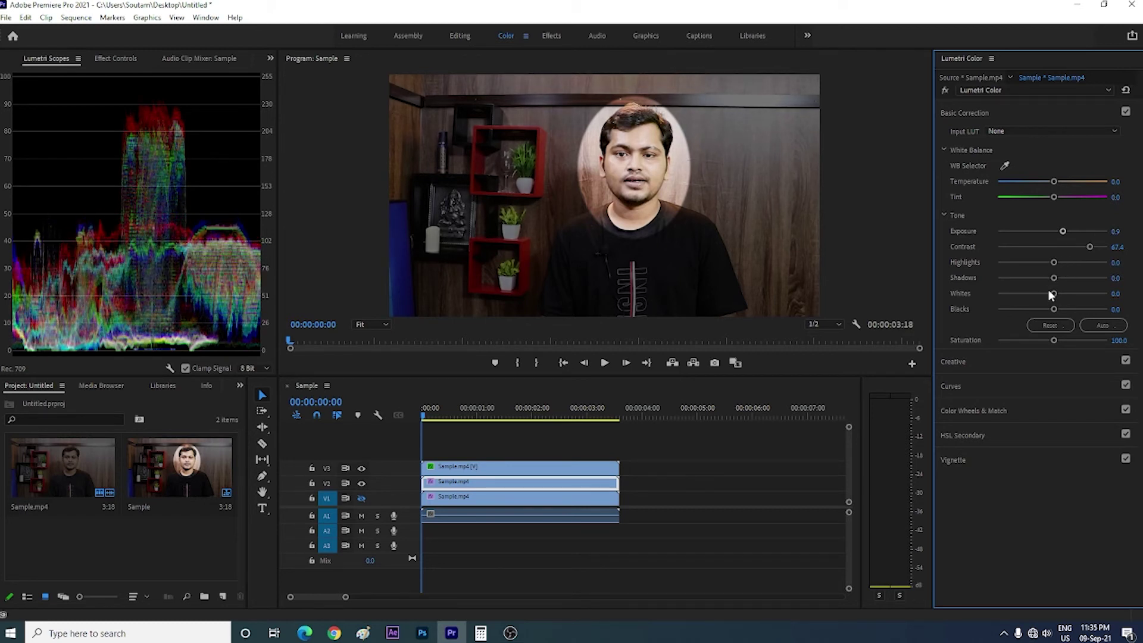
pyautogui.moveTo(1054, 293); pyautogui.dragTo(1068, 293)
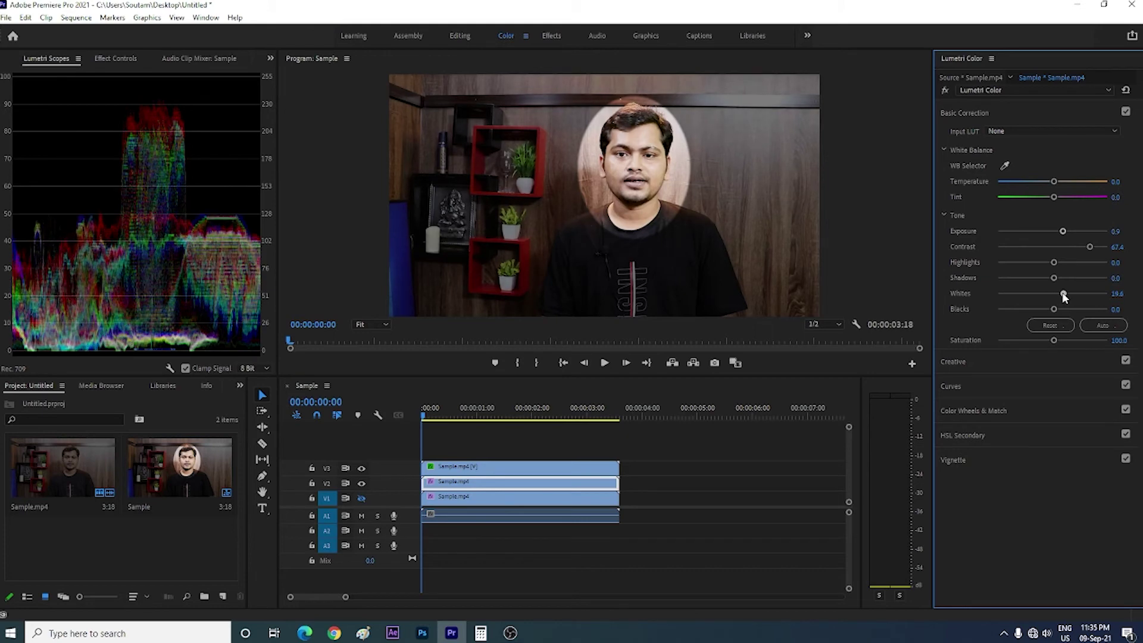
pyautogui.moveTo(1068, 295); pyautogui.dragTo(1049, 311)
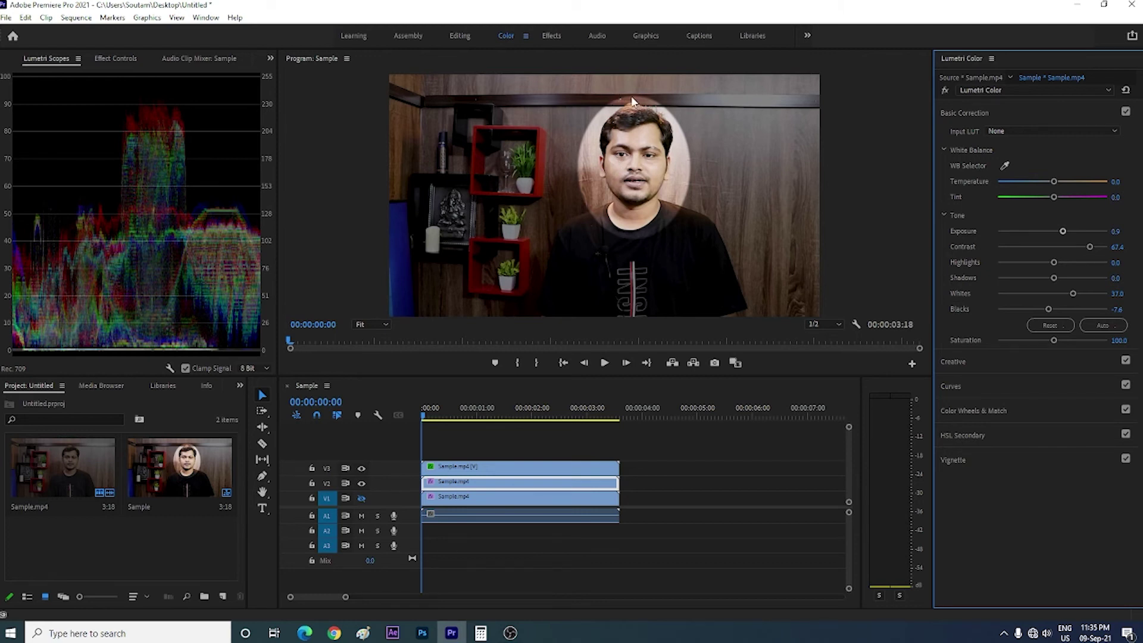
pyautogui.click(499, 470)
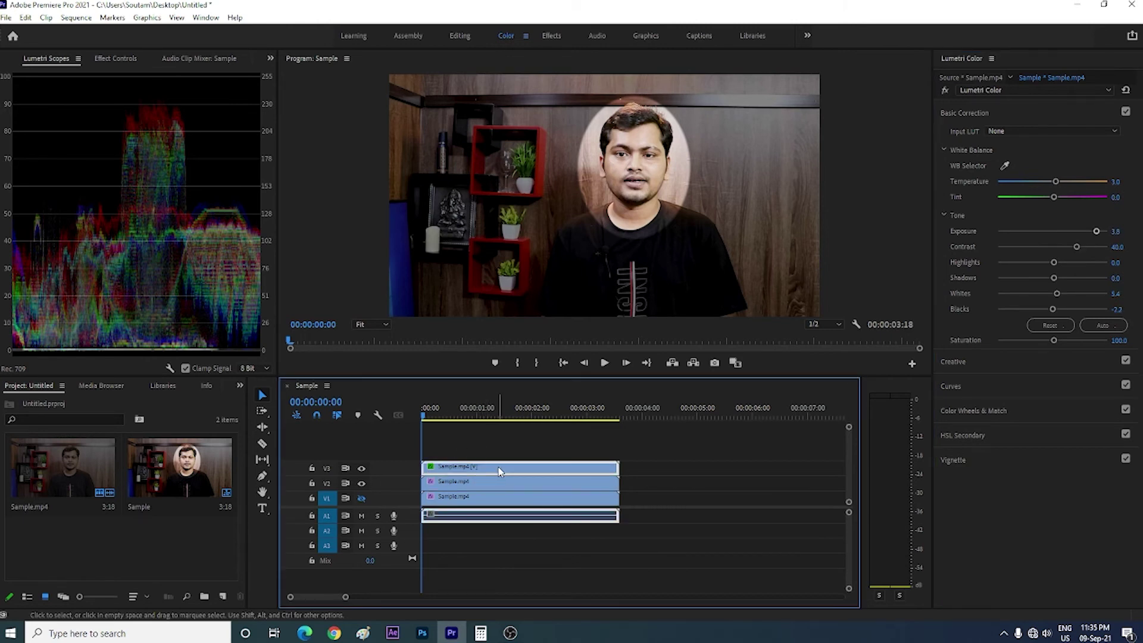
# Set the V3 face mask's feather to 350 in Effect Controls, then select the V2 clip.
pyautogui.click(552, 36)
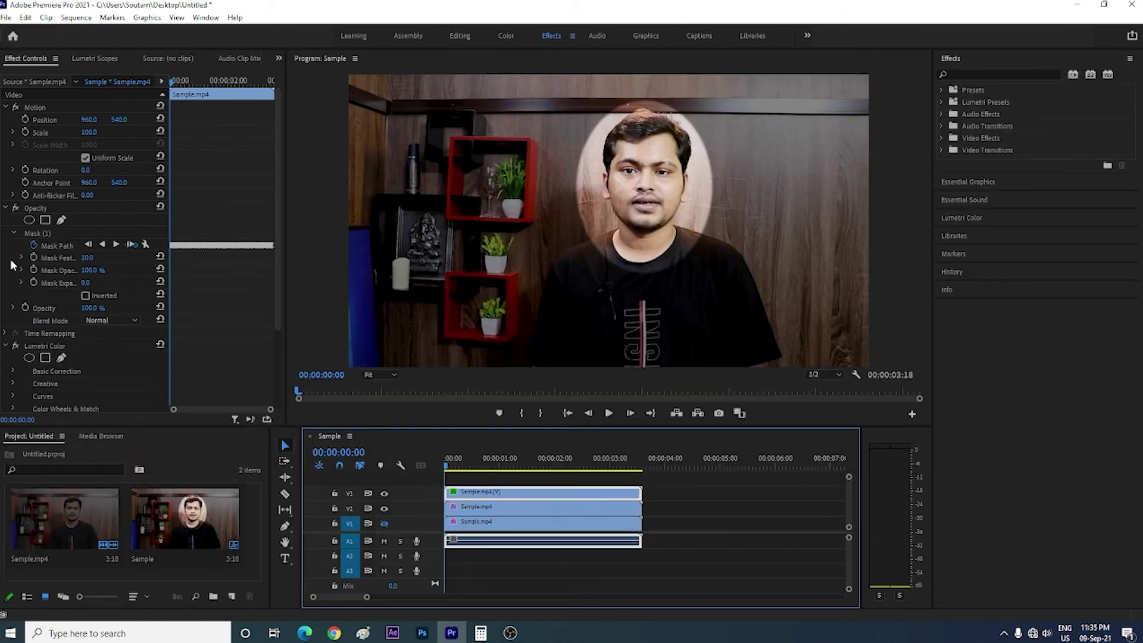
pyautogui.moveTo(88, 261); pyautogui.dragTo(155, 257)
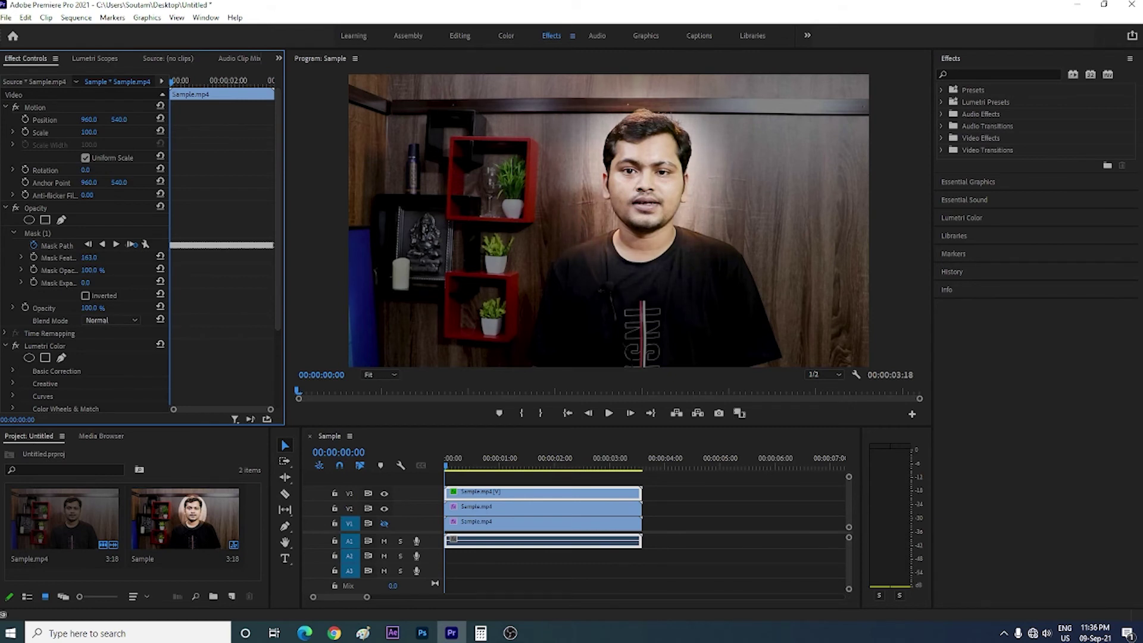
pyautogui.click(89, 257)
pyautogui.write('350')
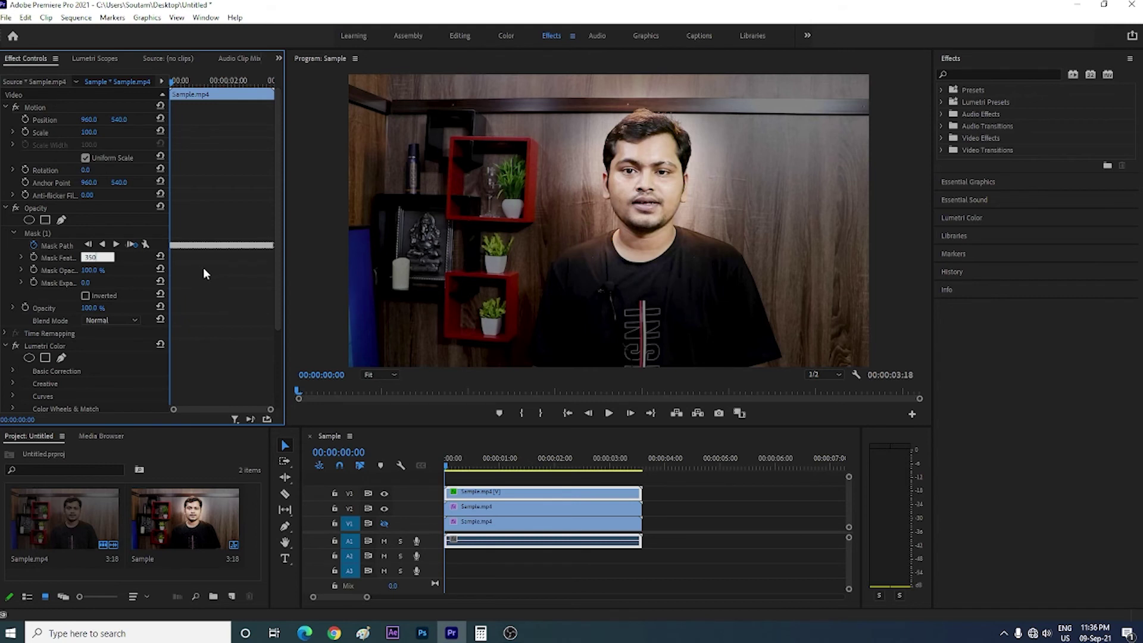
pyautogui.press('Return')
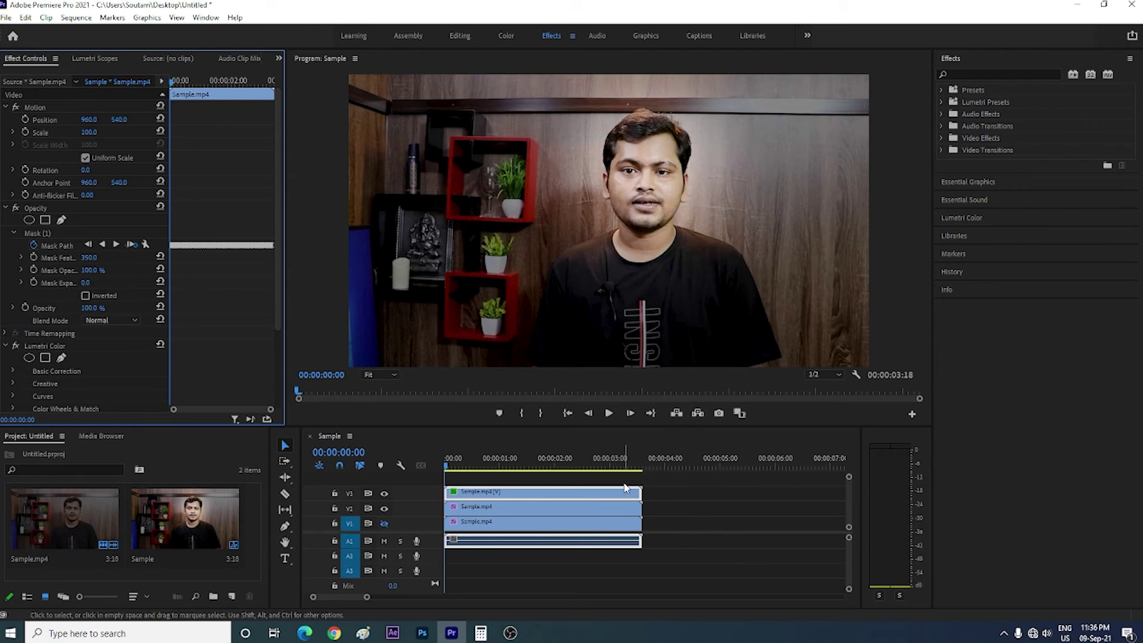
pyautogui.click(560, 511)
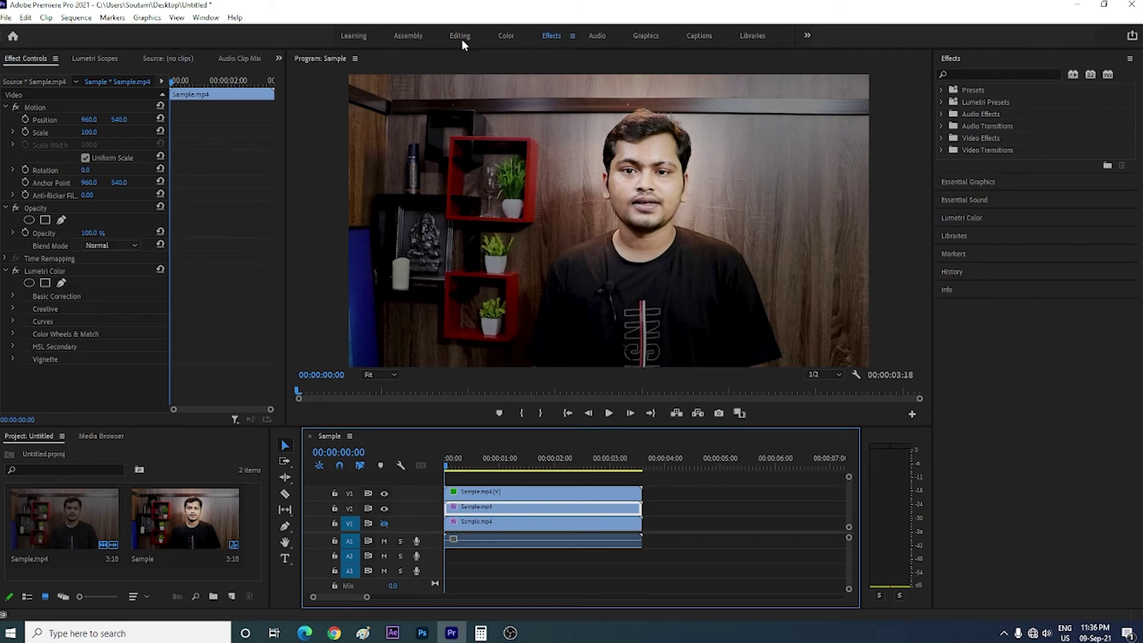
pyautogui.click(507, 35)
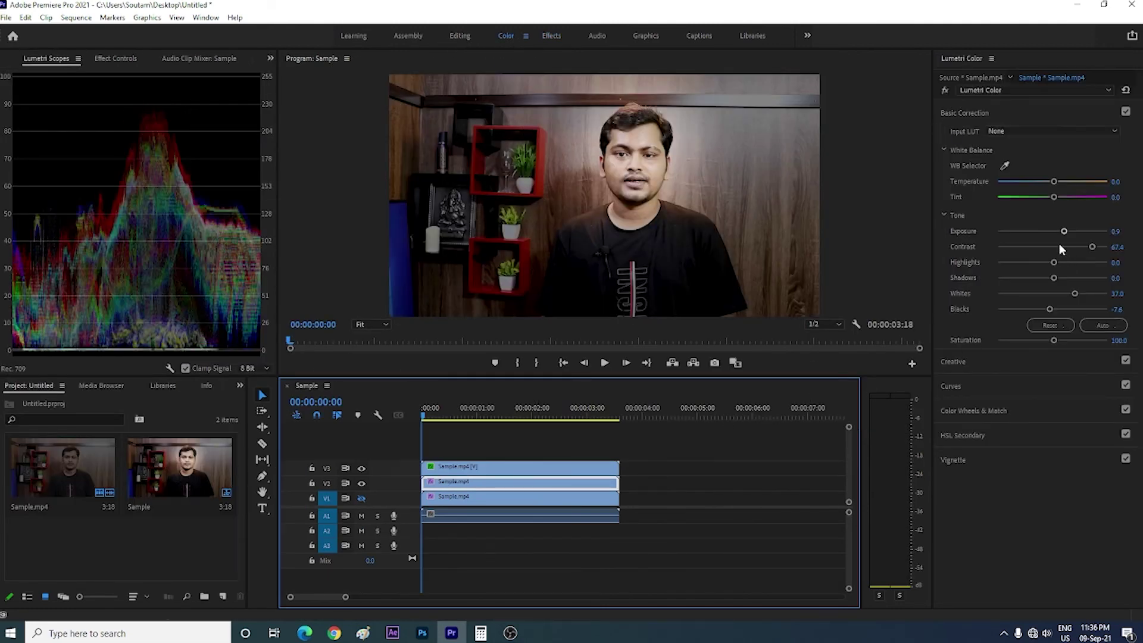
# Nudge the V2 clip's Lumetri exposure up, then enter exactly 1.5.
pyautogui.moveTo(1064, 232); pyautogui.dragTo(1072, 231)
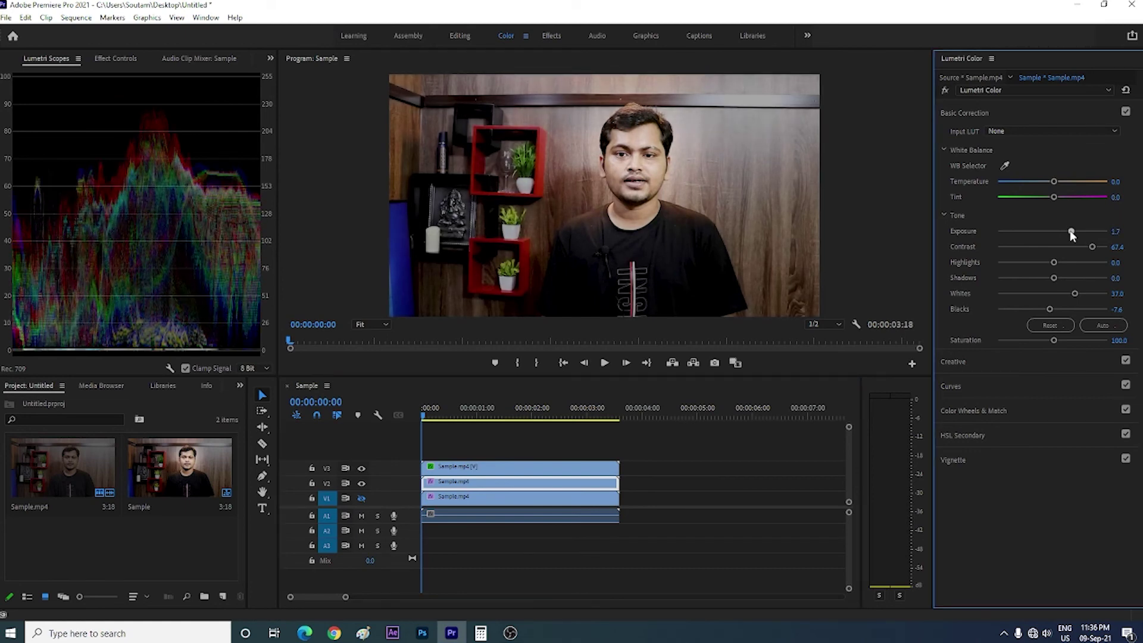
pyautogui.click(1117, 231)
pyautogui.write('1.5')
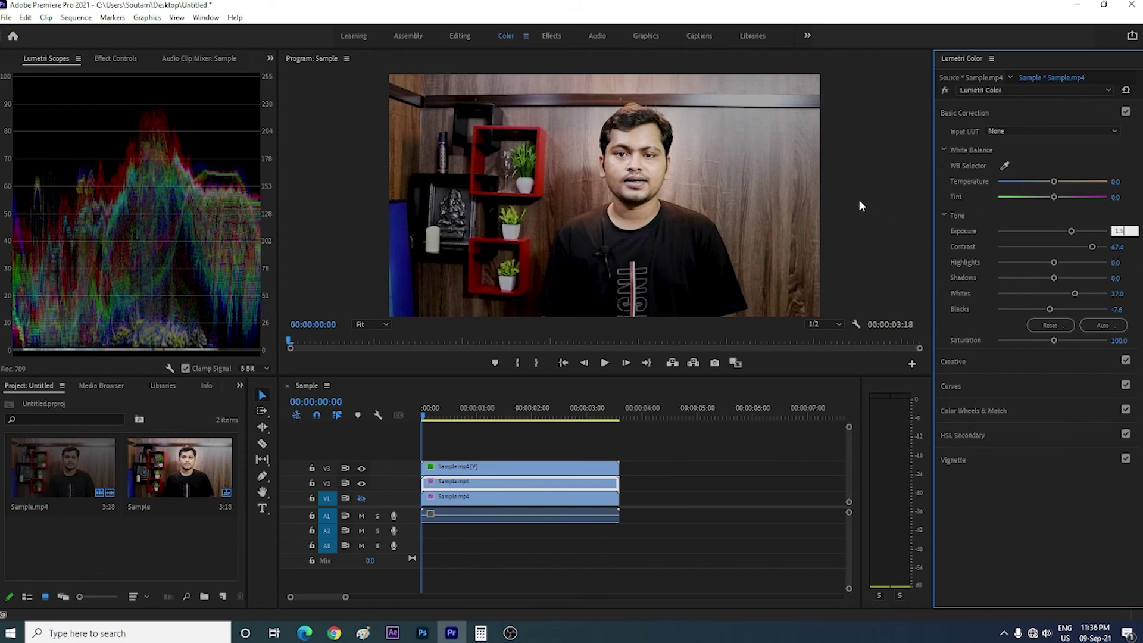
pyautogui.click(858, 200)
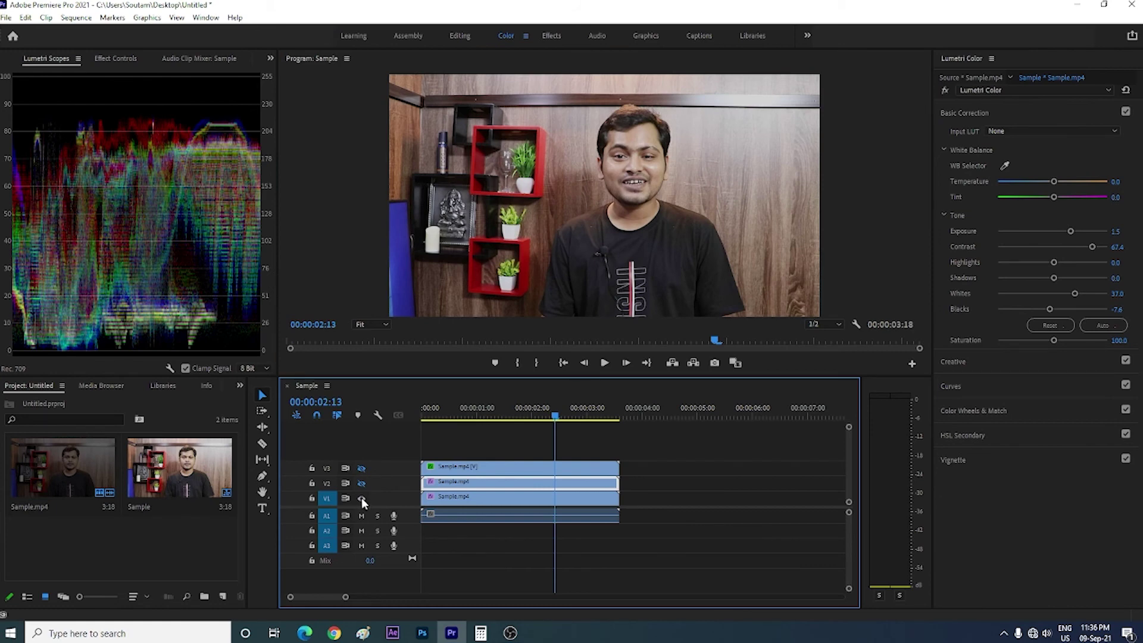
# Toggle the V2 and V3 track outputs off and on to compare, leaving both visible.
pyautogui.click(361, 483)
pyautogui.click(361, 468)
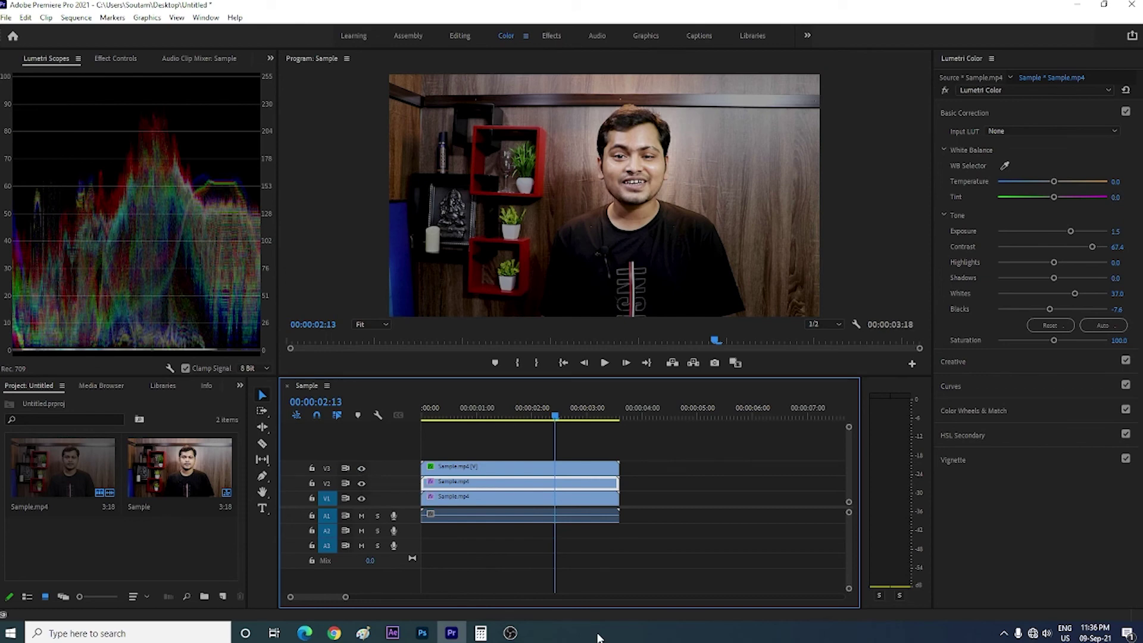
pyautogui.click(361, 469)
pyautogui.click(361, 483)
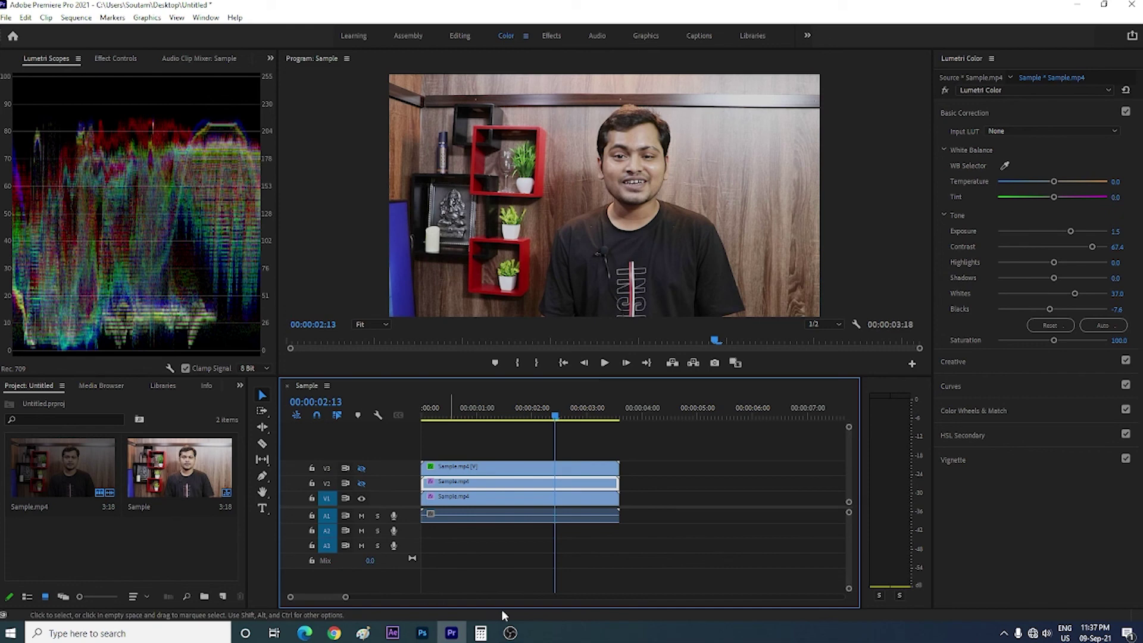
pyautogui.click(362, 483)
pyautogui.click(362, 468)
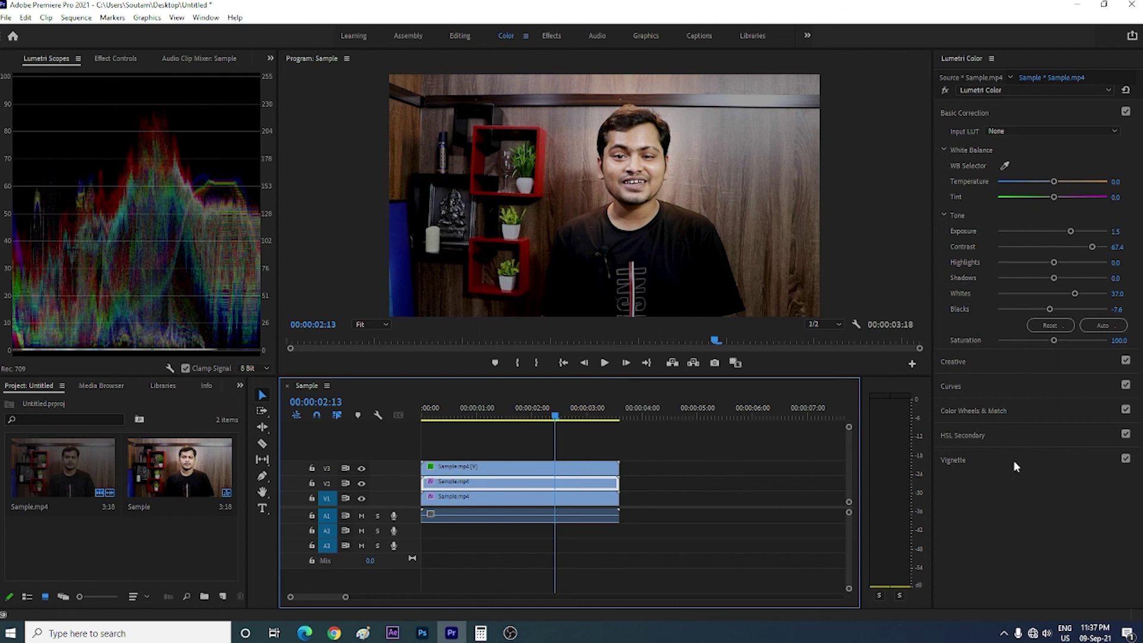
pyautogui.click(994, 413)
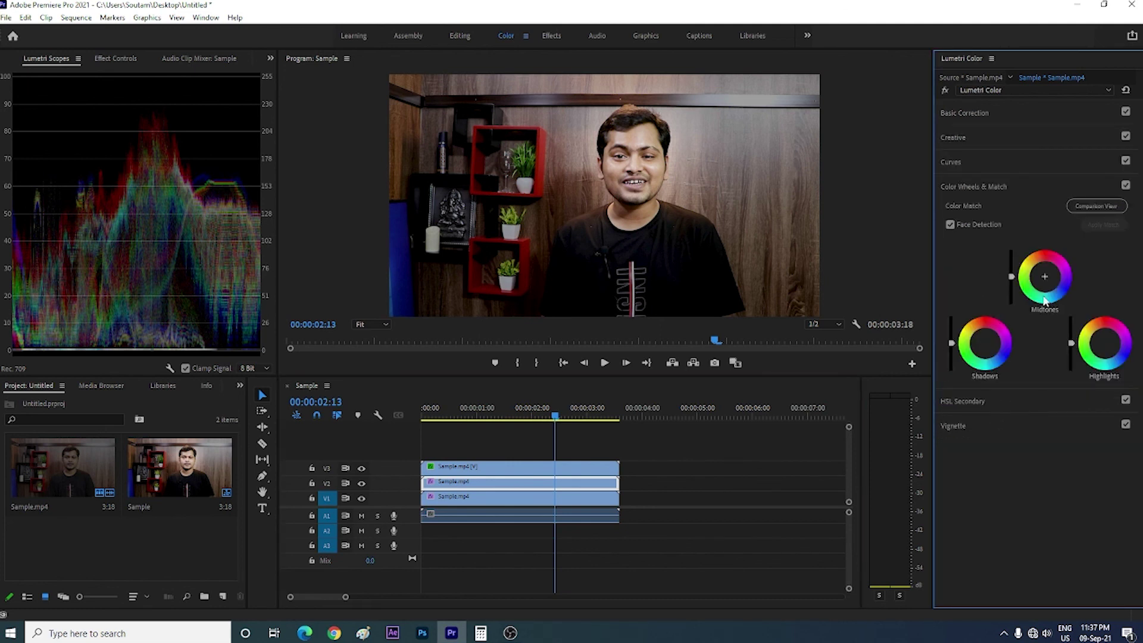